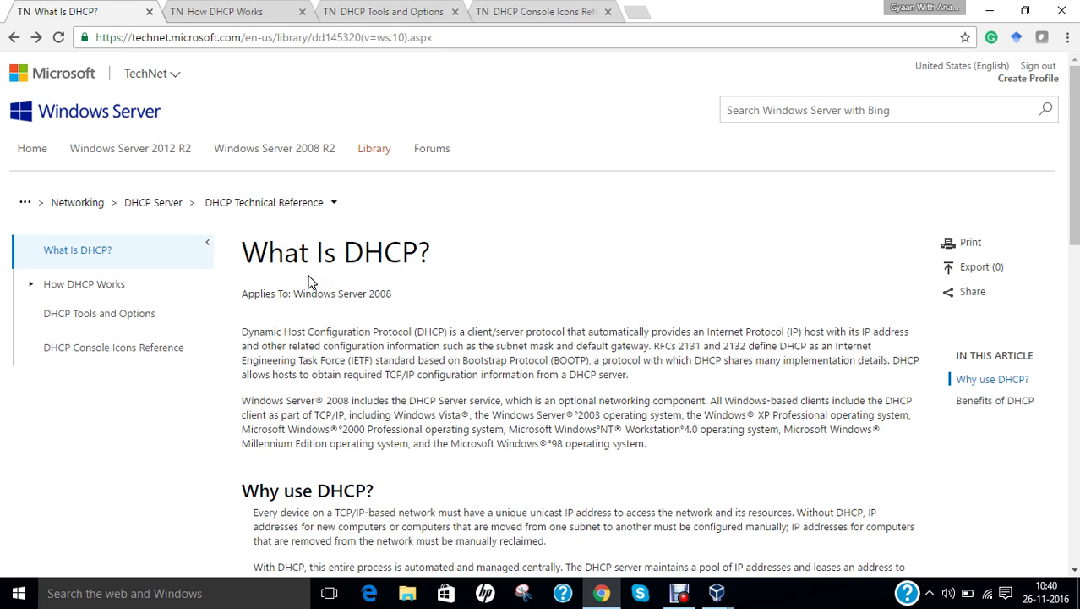
# Step: Read through the "What Is DHCP?" article to its benefits section and view the "How DHCP Works" introduction
pyautogui.scroll(-1, 321, 281)
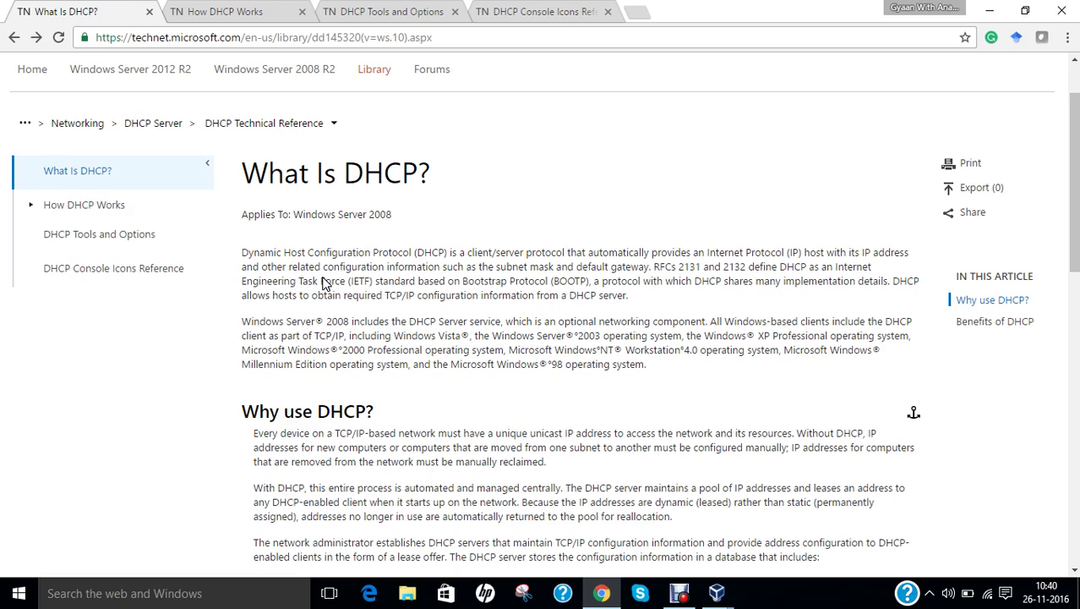
pyautogui.scroll(-5, 315, 227)
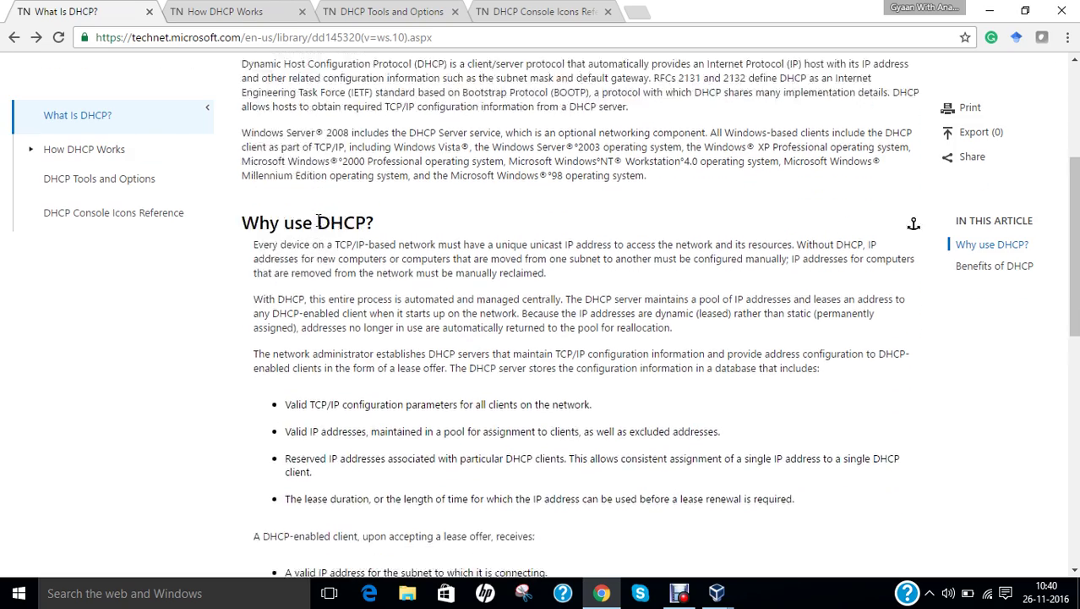
pyautogui.scroll(-5, 318, 219)
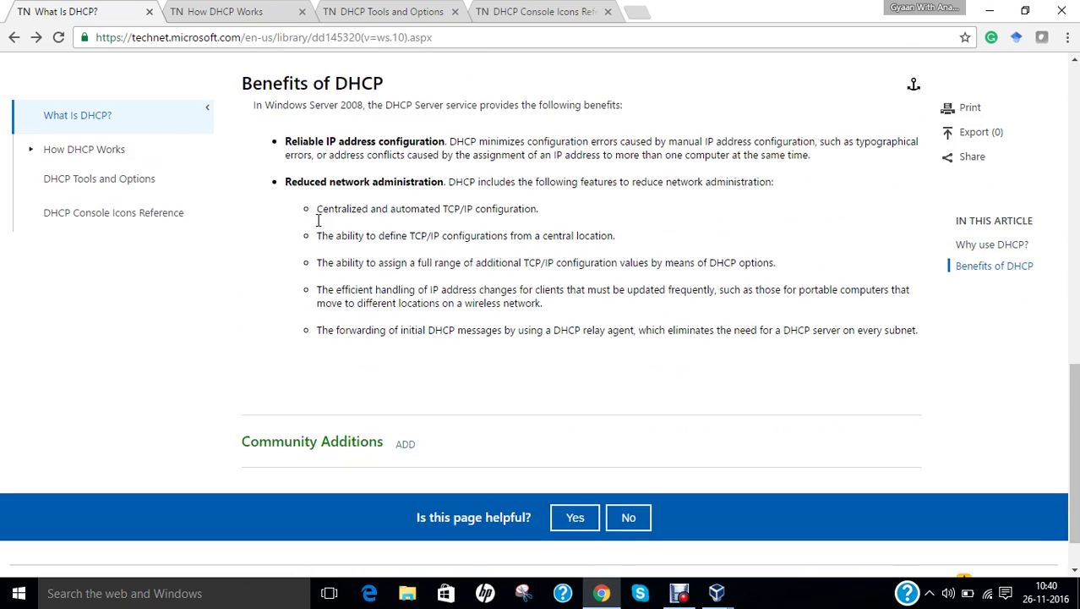
pyautogui.click(199, 11)
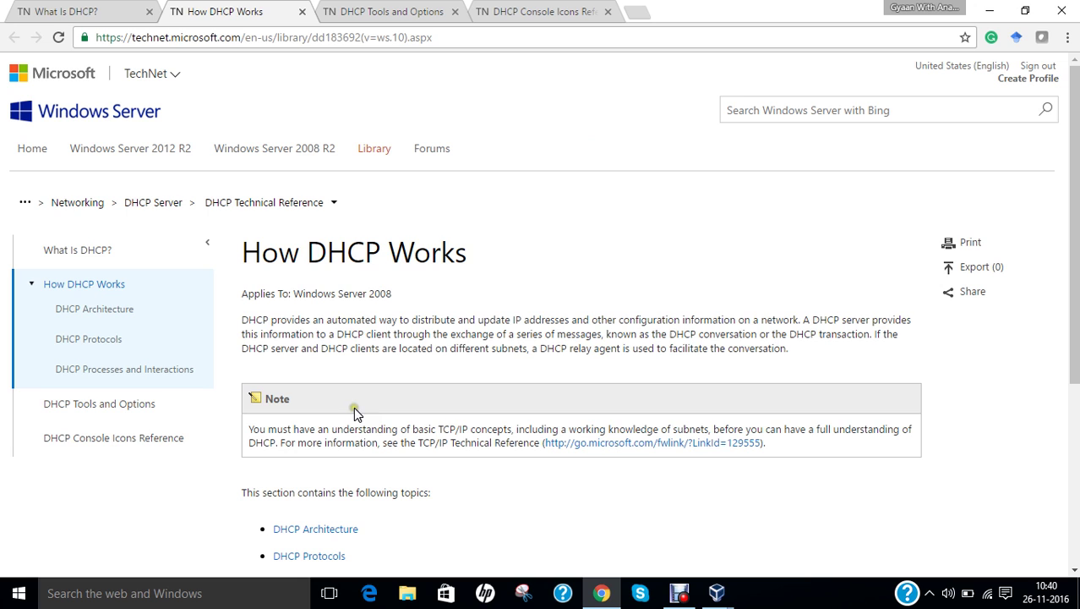
pyautogui.moveTo(331, 251); pyautogui.dragTo(431, 255)
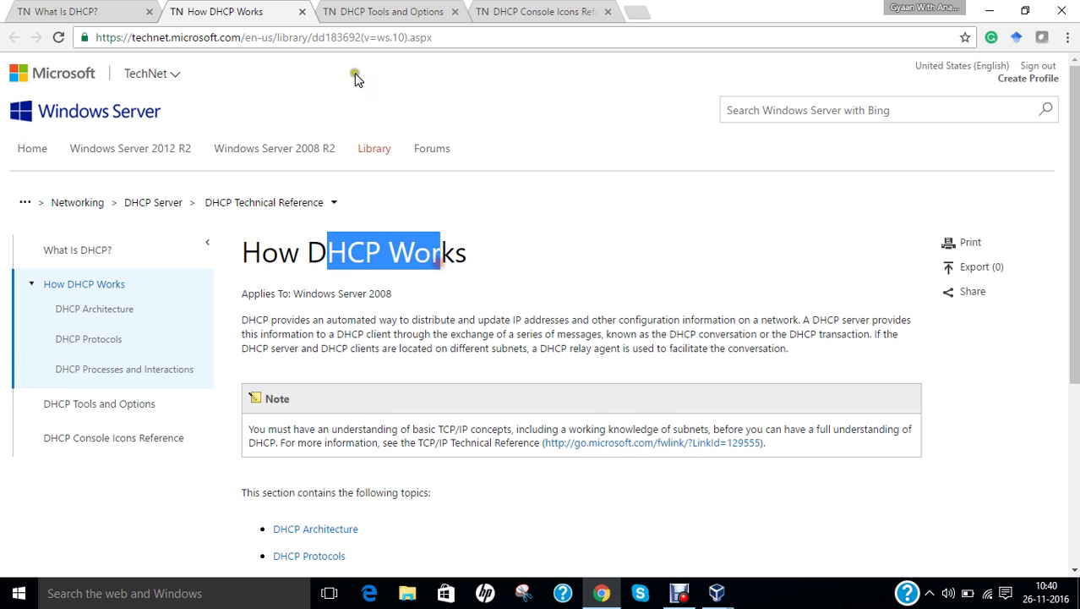
# Step: Look through the "DHCP Tools and Options" article, from the DHCP tools section down to the basic options
pyautogui.click(365, 9)
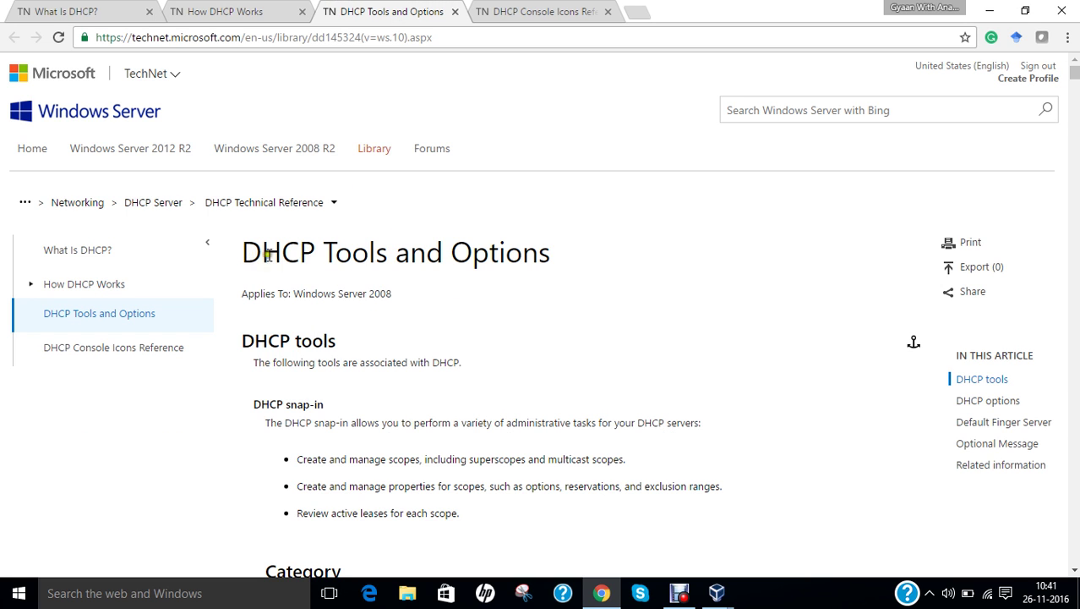
pyautogui.scroll(-2, 386, 355)
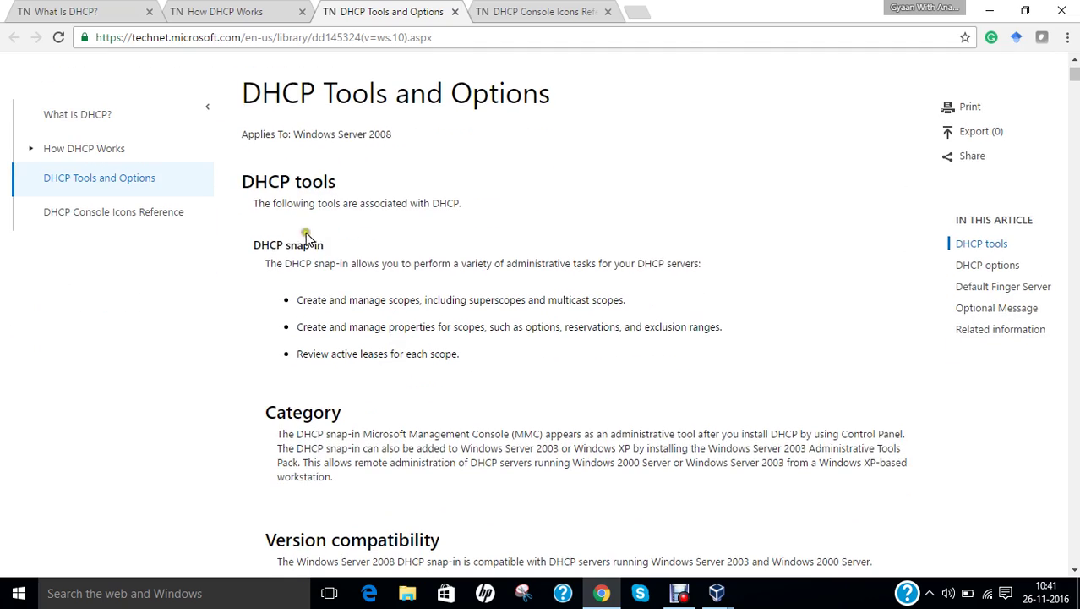
pyautogui.scroll(-7, 418, 370)
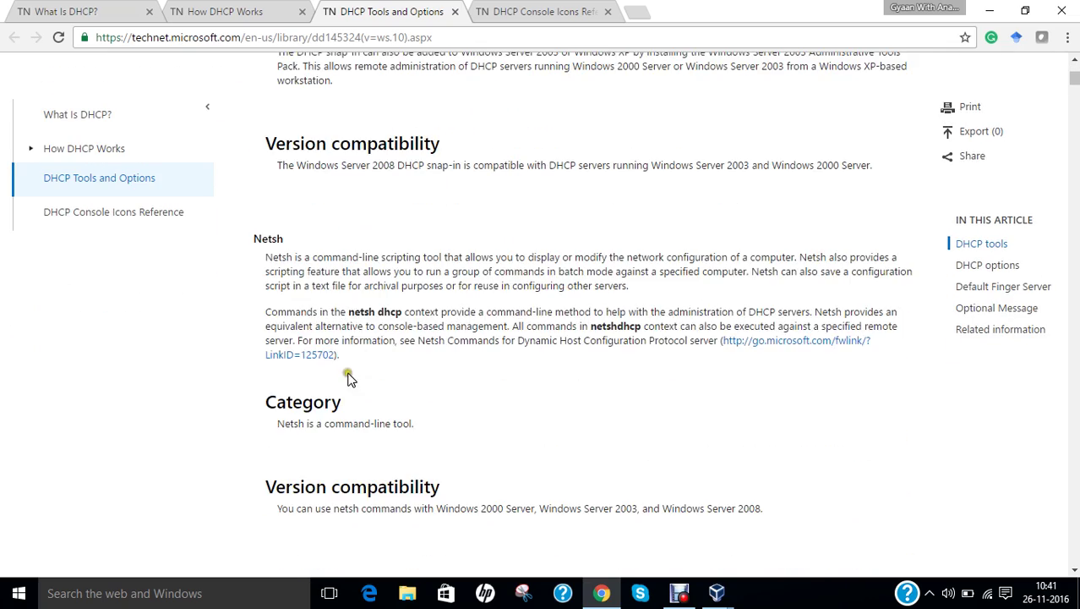
pyautogui.scroll(-6, 355, 372)
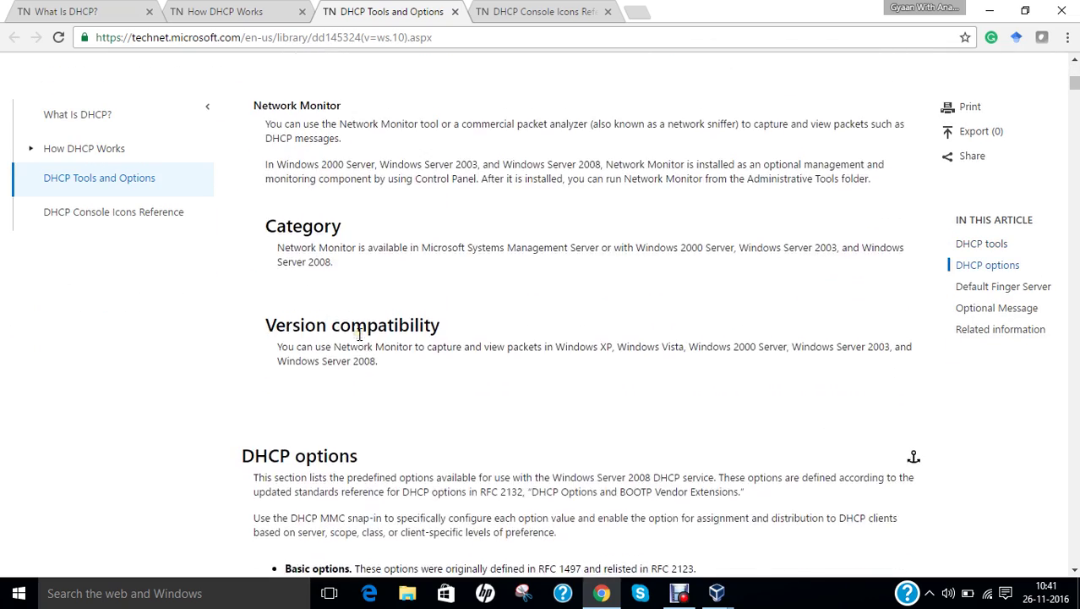
pyautogui.scroll(-2, 338, 304)
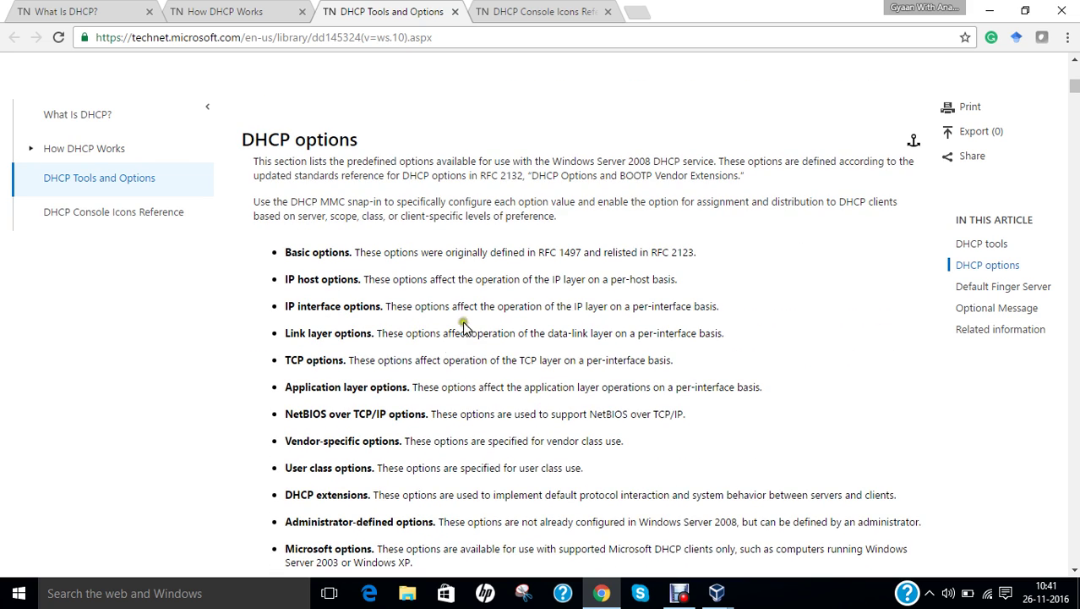
pyautogui.scroll(-4, 444, 380)
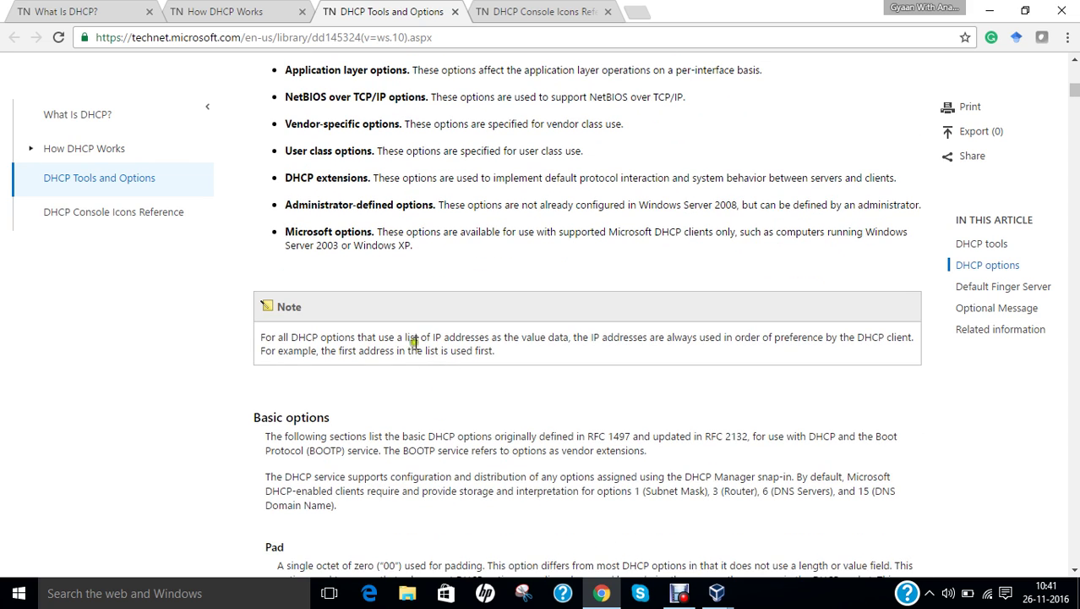
# Step: View the "DHCP Console Icons Reference" article down to the general usage of console icons and return to its start
pyautogui.click(490, 10)
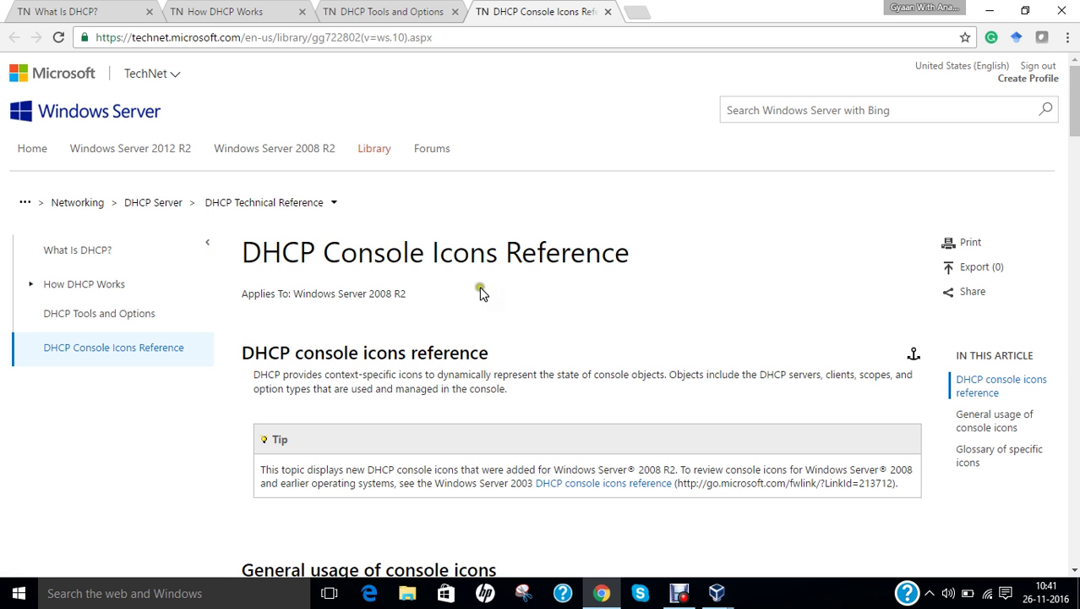
pyautogui.scroll(-4, 492, 289)
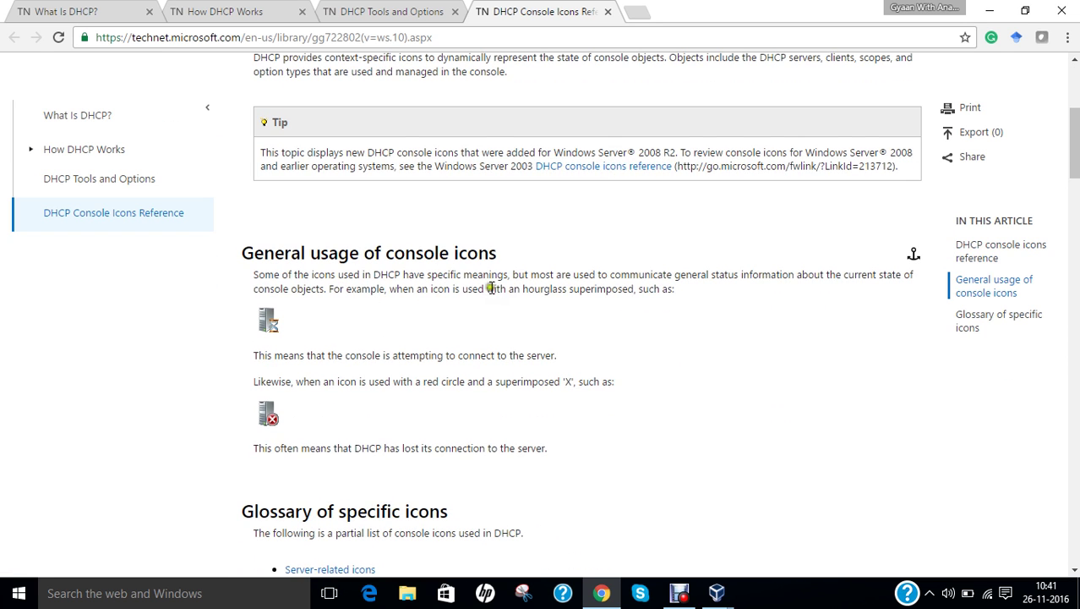
pyautogui.scroll(3, 481, 262)
pyautogui.scroll(1, 479, 253)
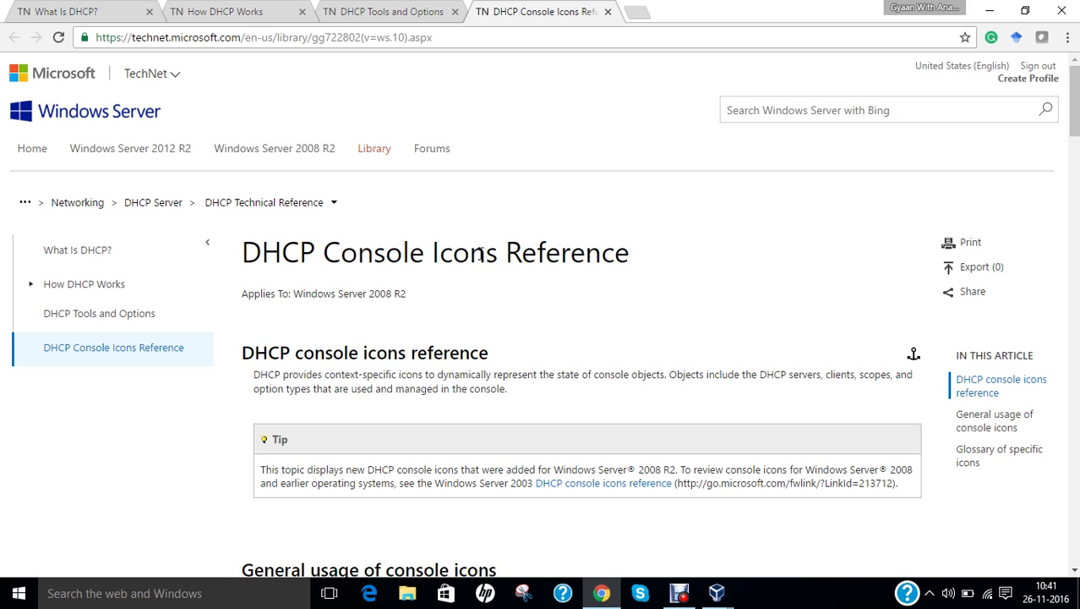
# Step: Switch to the Windows Server 2012 virtual machine and begin adding roles with a role-based installation on the server from the server pool
pyautogui.click(719, 596)
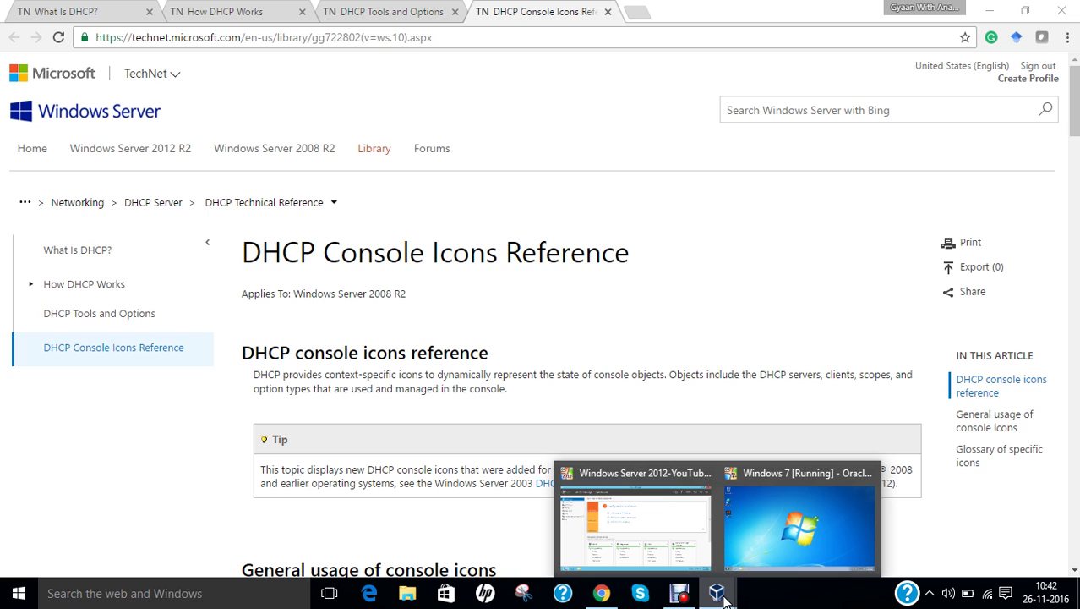
pyautogui.click(663, 541)
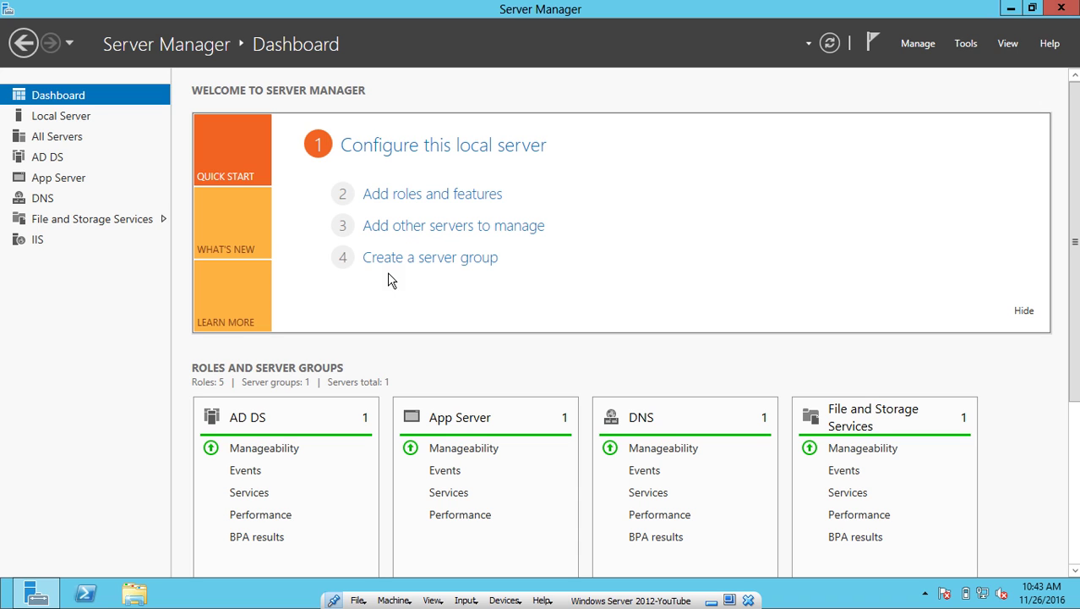
pyautogui.click(395, 193)
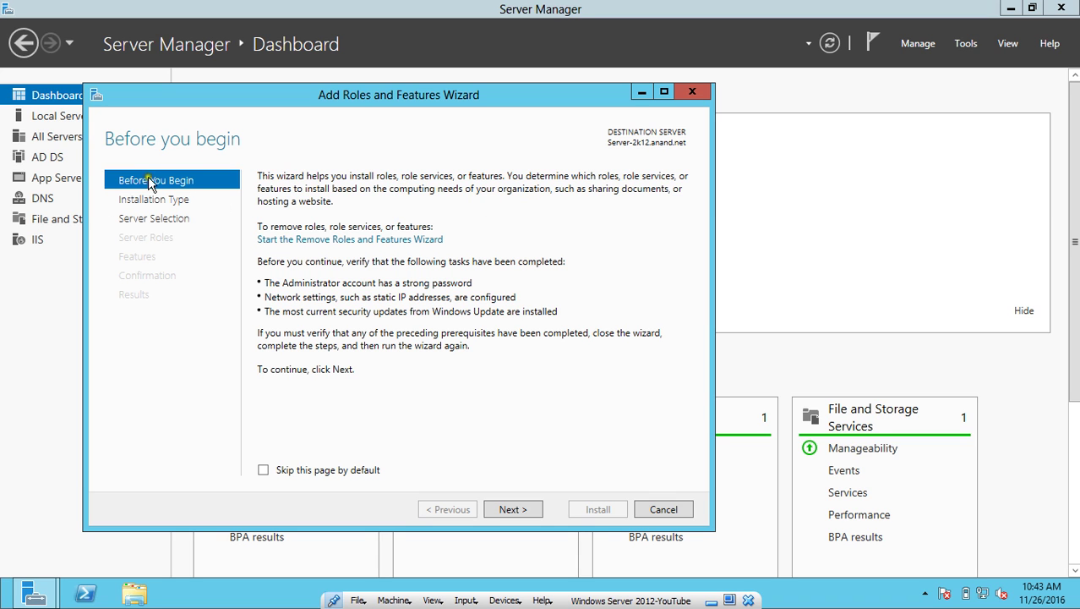
pyautogui.click(512, 508)
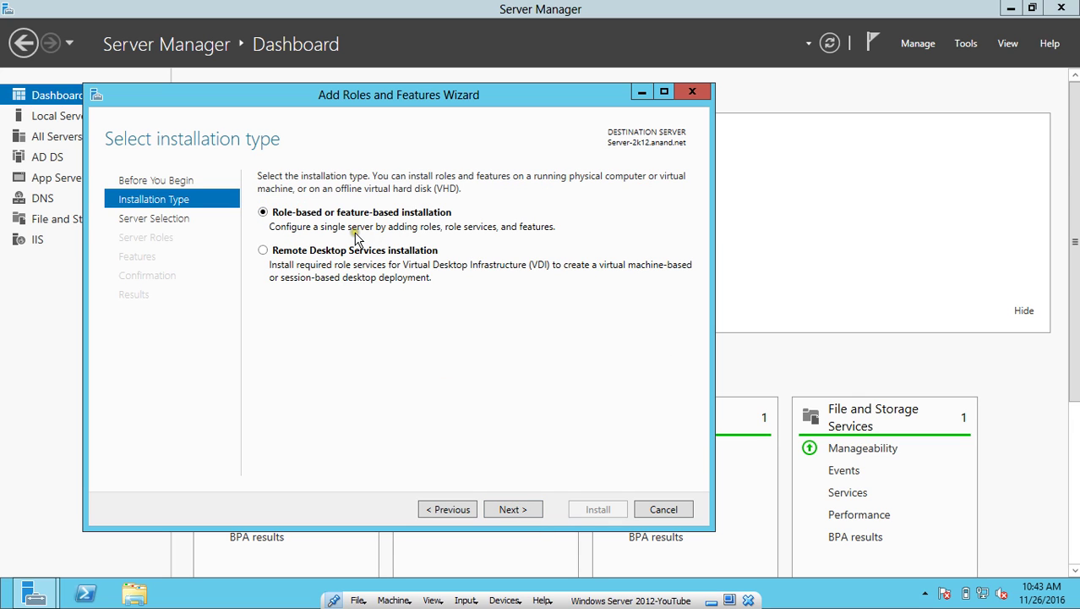
pyautogui.click(509, 510)
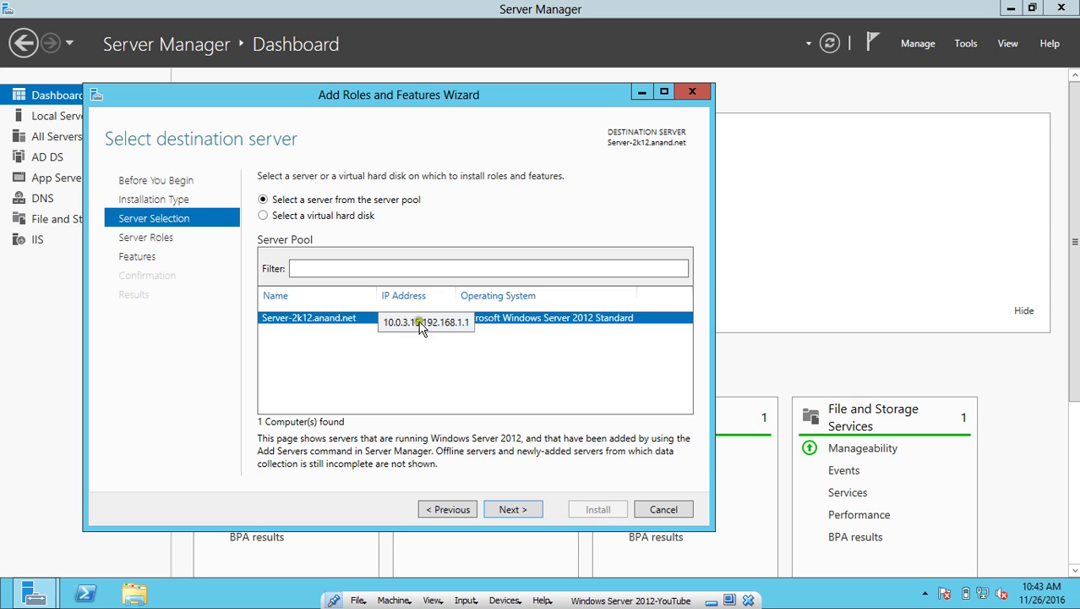
pyautogui.click(454, 404)
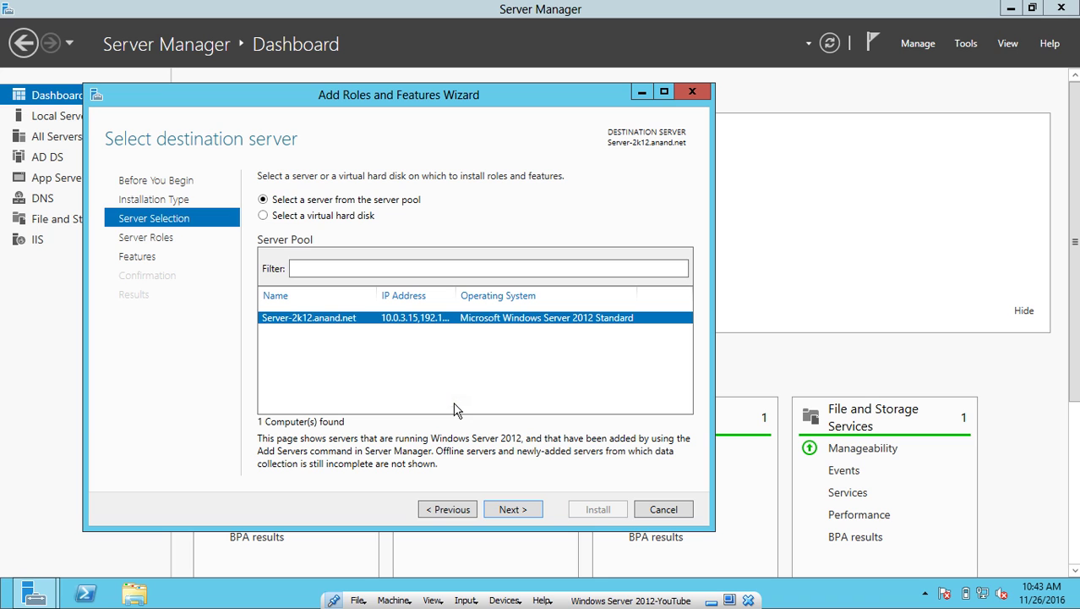
pyautogui.click(512, 509)
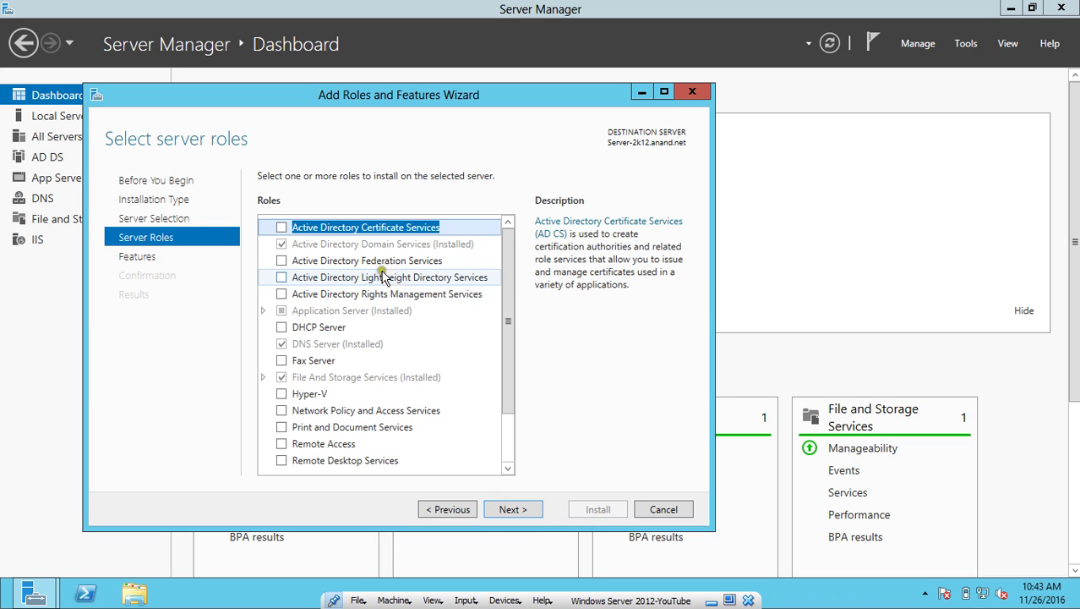
# Step: Select the DHCP Server role with its management tools, add no other features, and install it
pyautogui.click(282, 327)
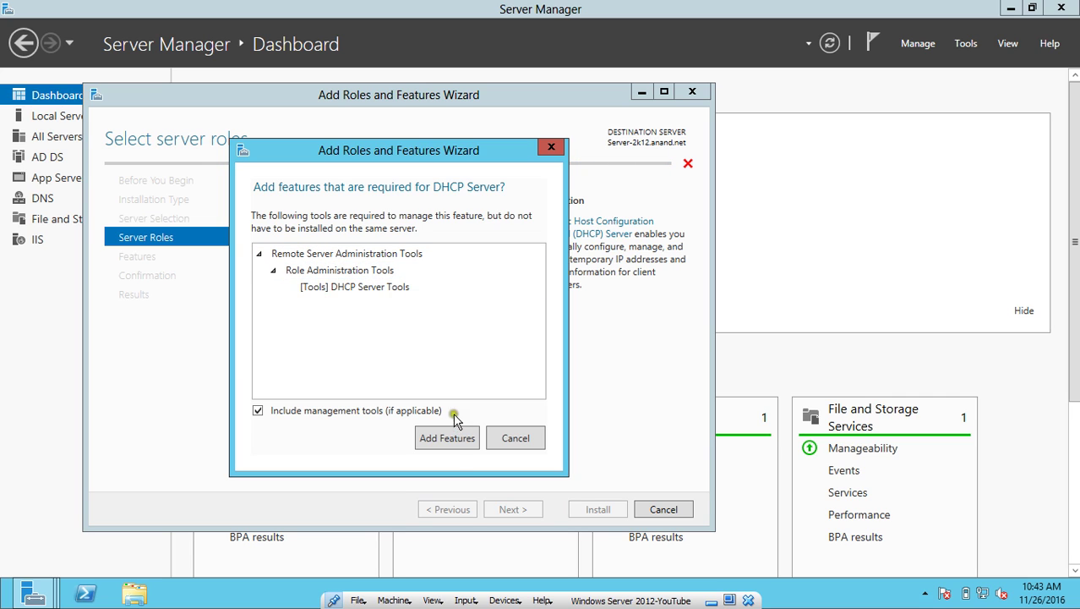
pyautogui.click(447, 438)
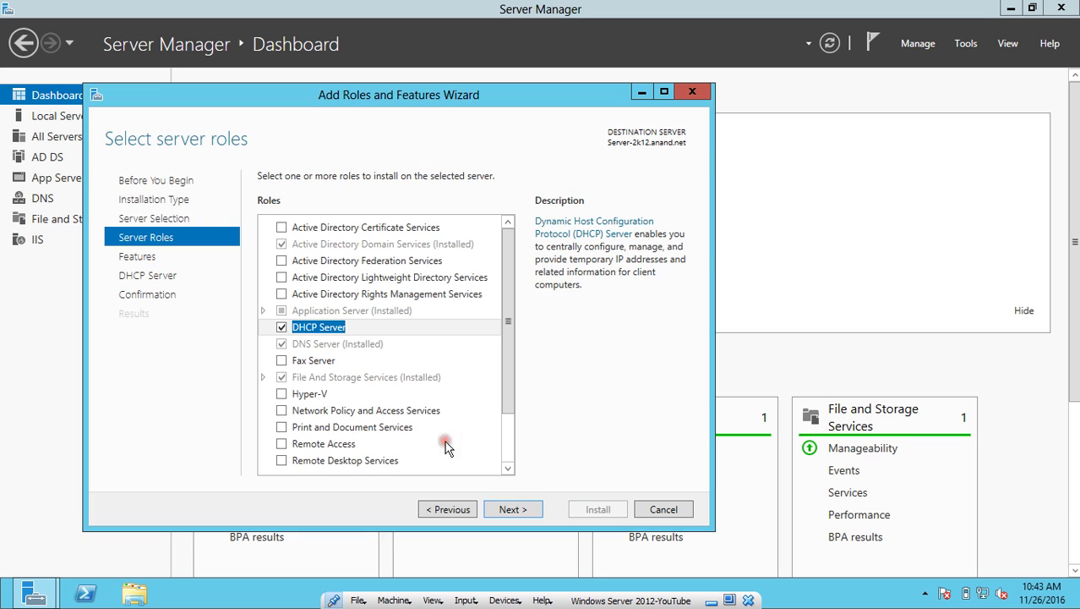
pyautogui.click(510, 508)
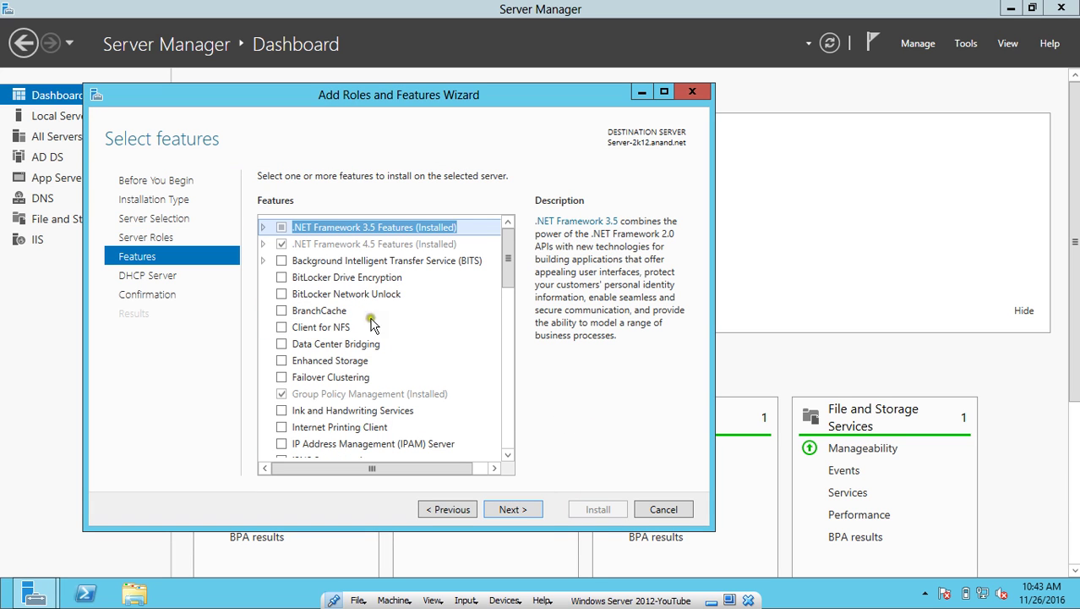
pyautogui.scroll(-4, 380, 338)
pyautogui.click(513, 509)
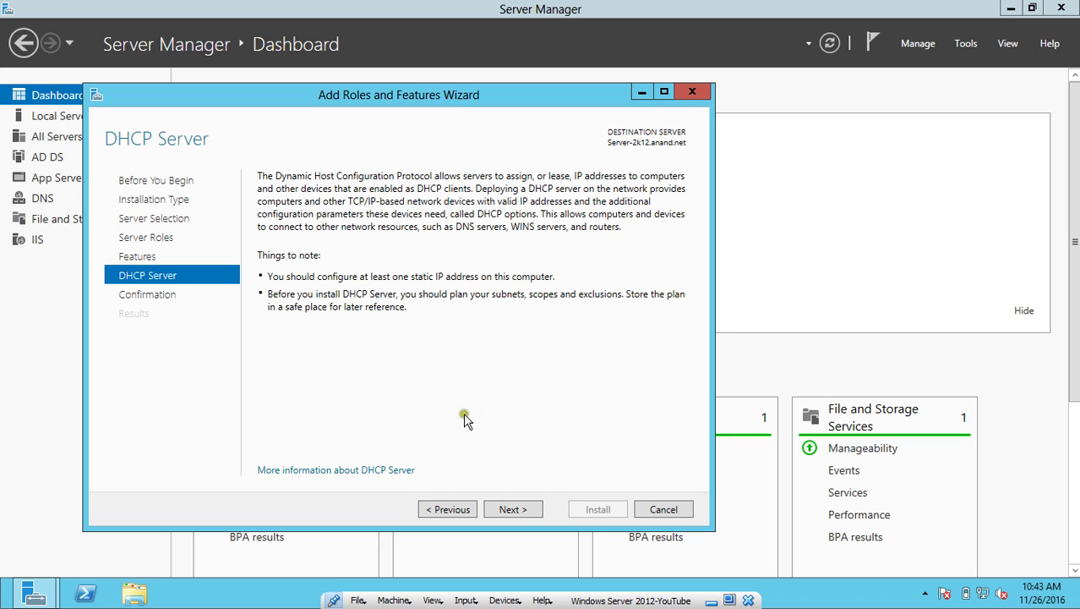
pyautogui.click(514, 509)
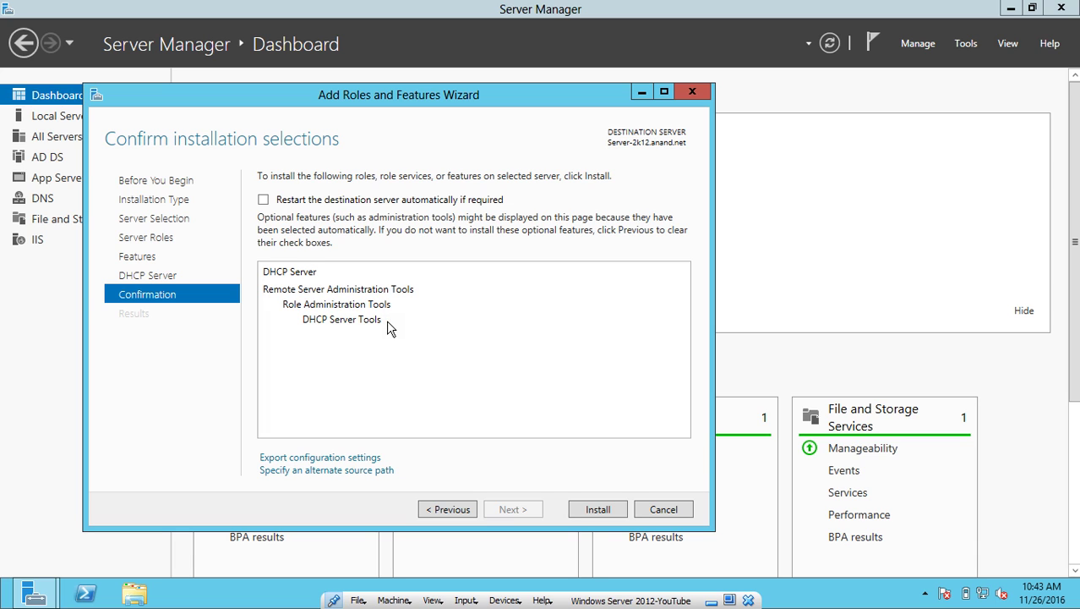
pyautogui.click(614, 513)
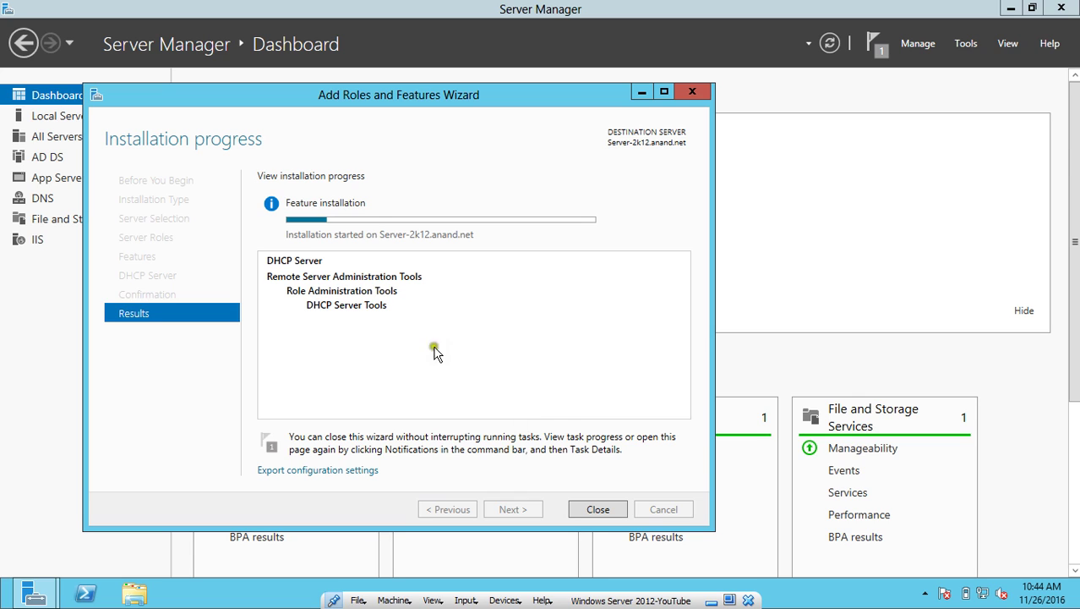
# Step: Complete the DHCP post-install configuration, authorizing the server in AD DS with the preset domain administrator credentials
pyautogui.moveTo(349, 220)
pyautogui.moveTo(486, 222)
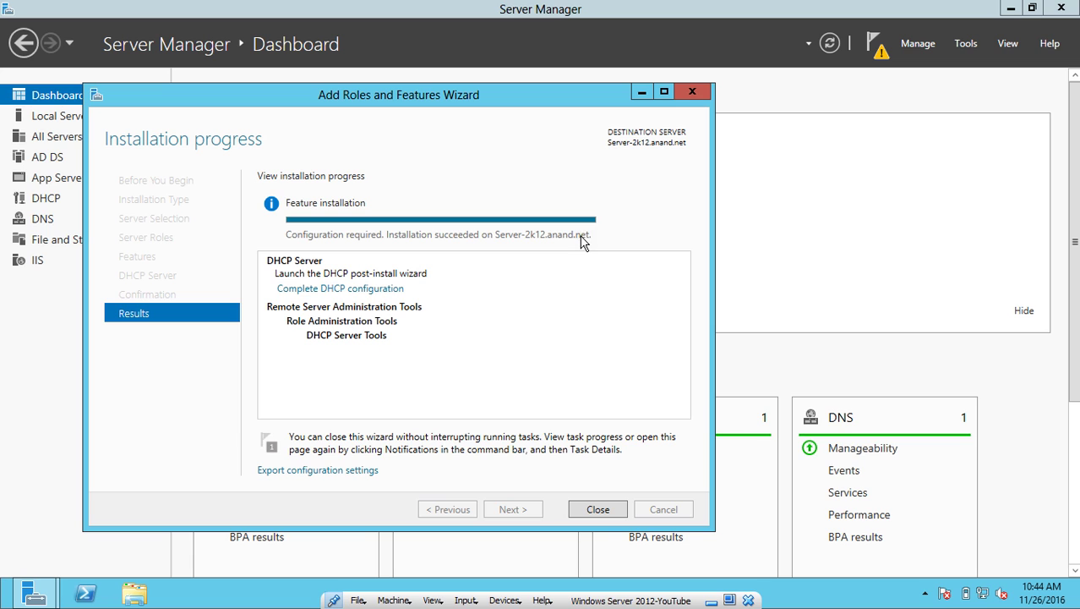
pyautogui.click(374, 289)
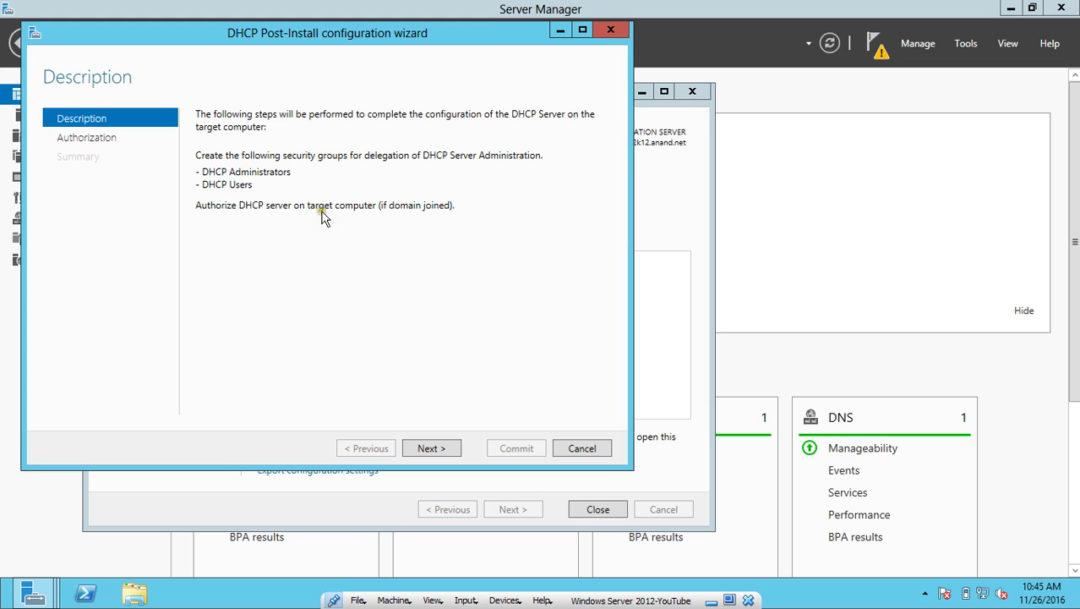
pyautogui.click(437, 449)
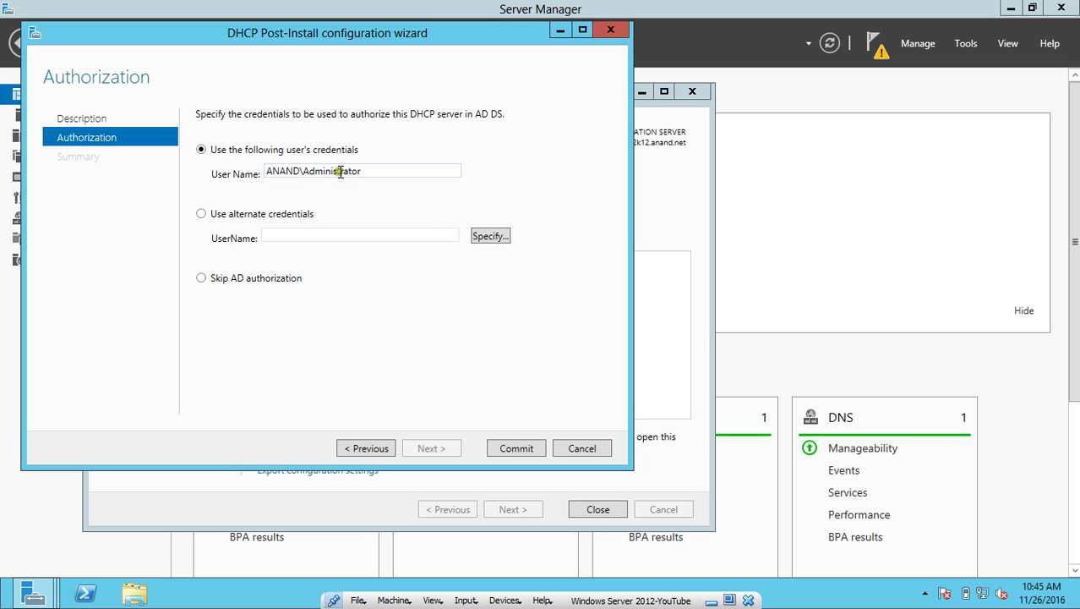
pyautogui.click(502, 448)
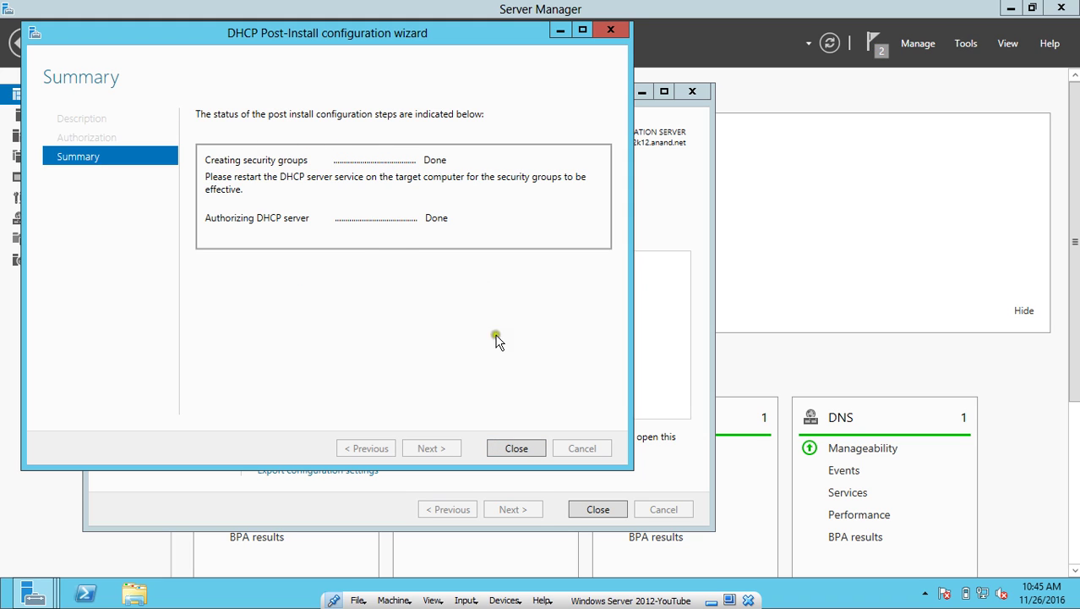
pyautogui.click(517, 449)
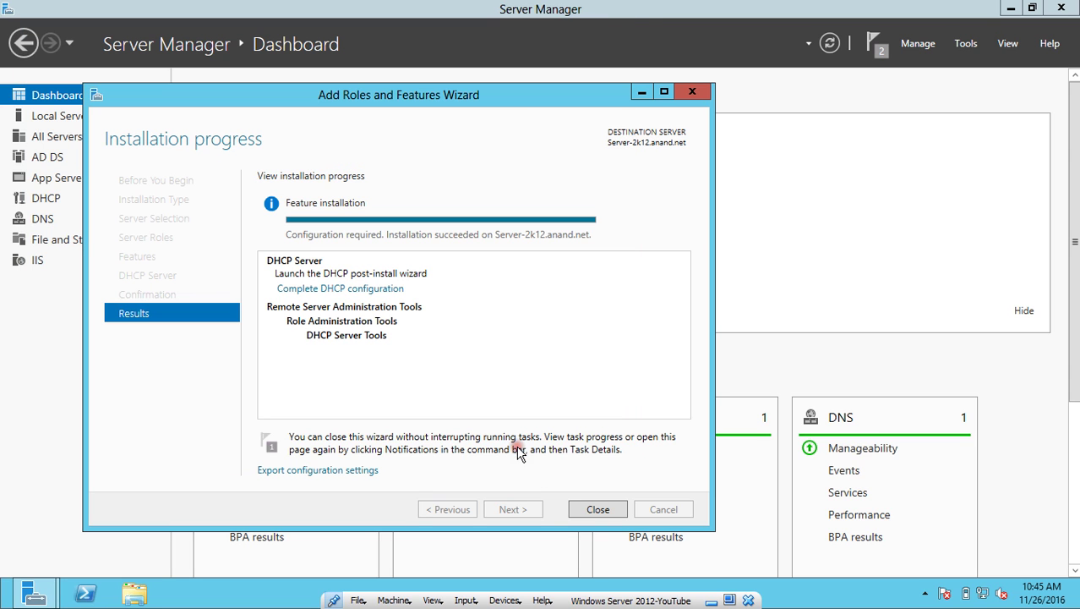
# Step: Close the Add Roles and Features Wizard and open the DHCP management console
pyautogui.click(605, 513)
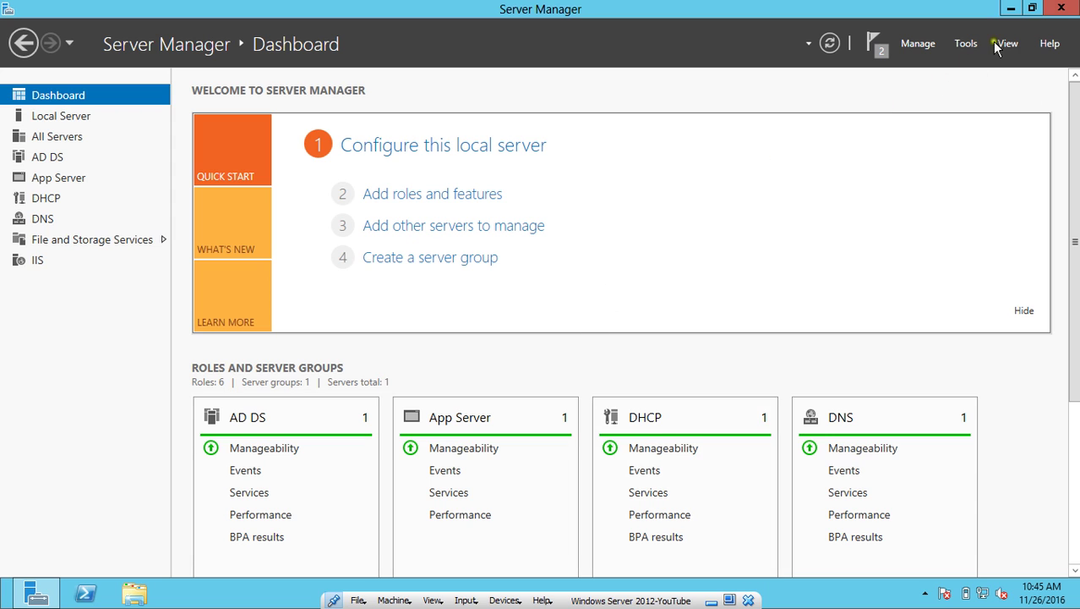
pyautogui.click(964, 44)
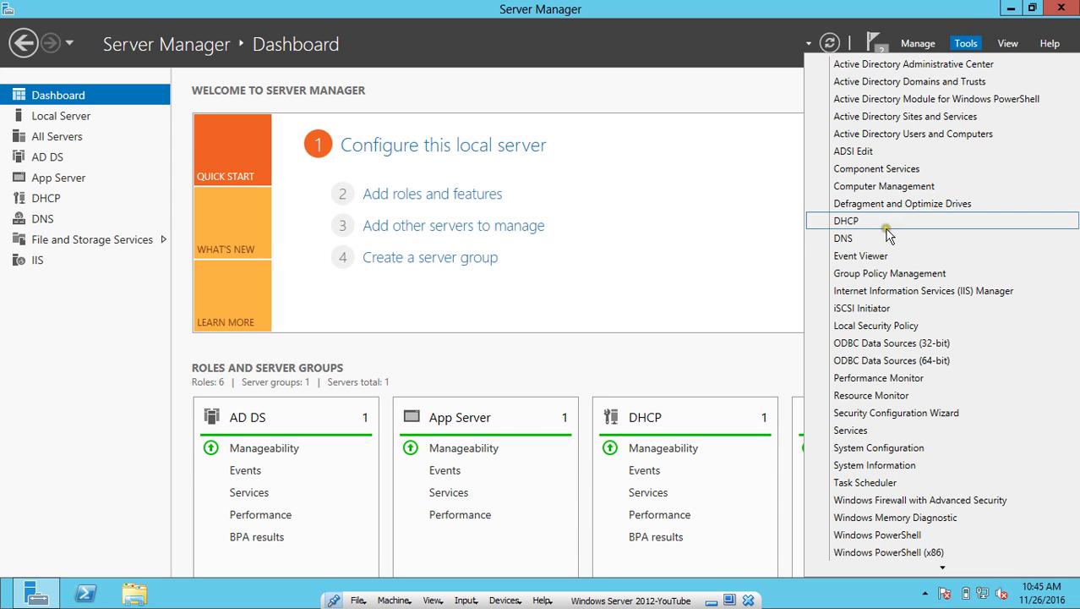
pyautogui.click(860, 218)
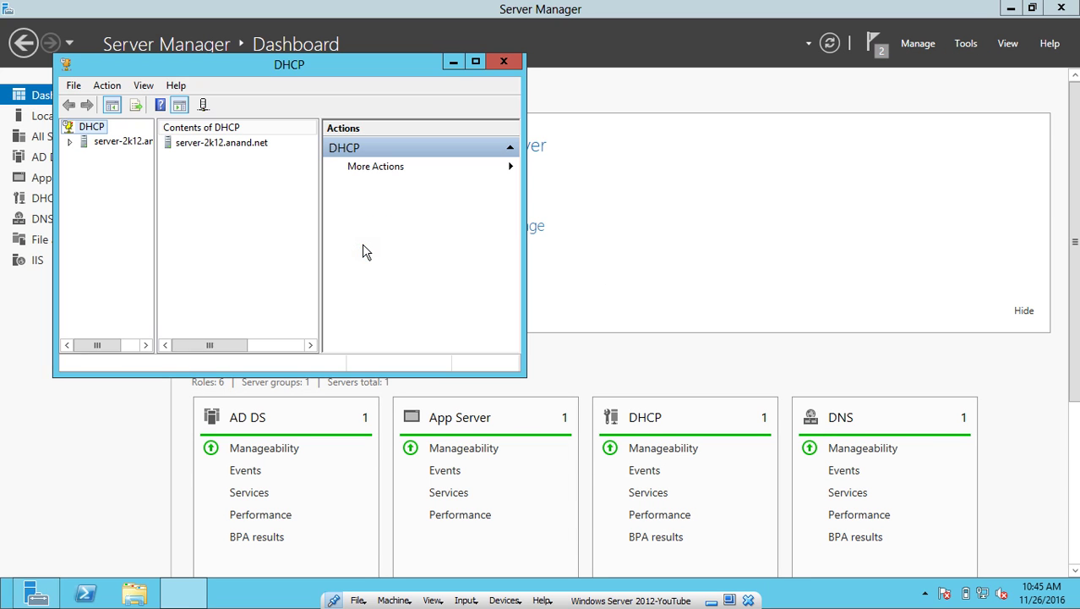
# Step: Maximize the DHCP console, widen its console tree, and expand the server-2k12.anand.net server and its IPv4 node
pyautogui.click(467, 68)
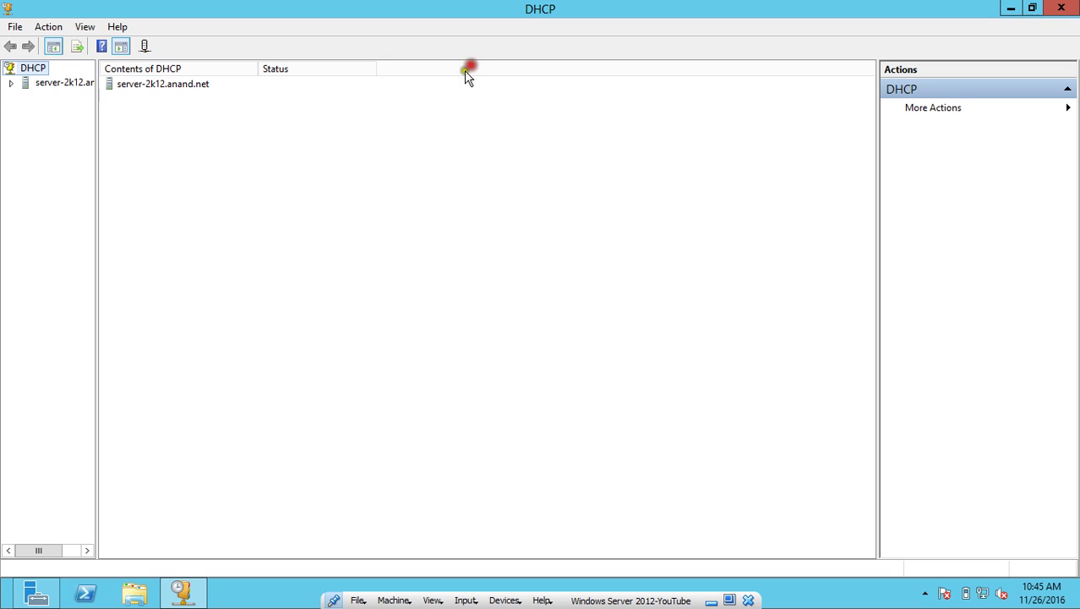
pyautogui.moveTo(97, 118); pyautogui.dragTo(172, 119)
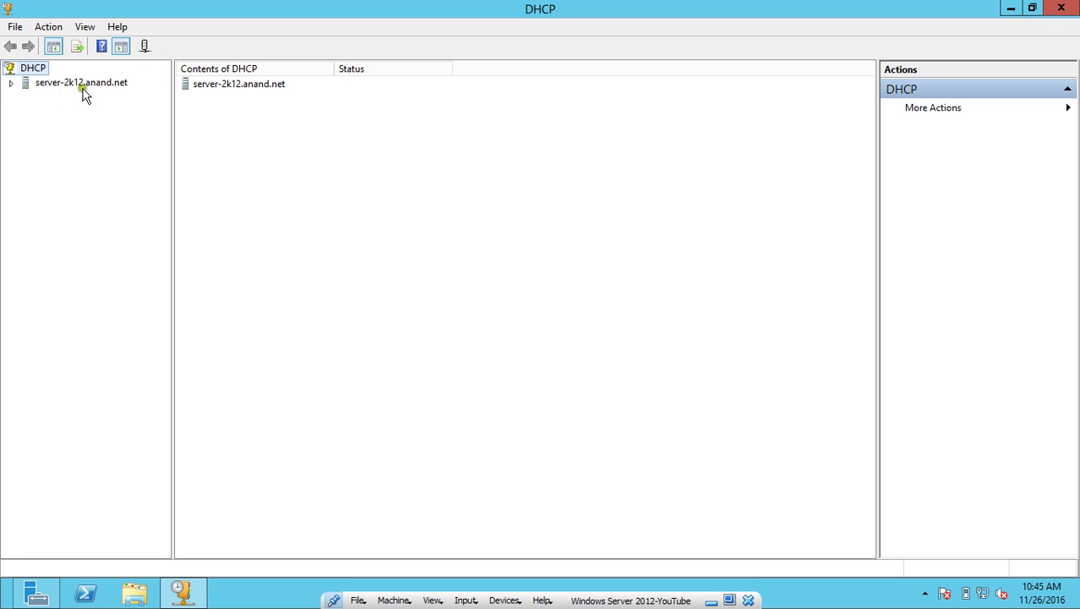
pyautogui.click(12, 84)
pyautogui.click(26, 97)
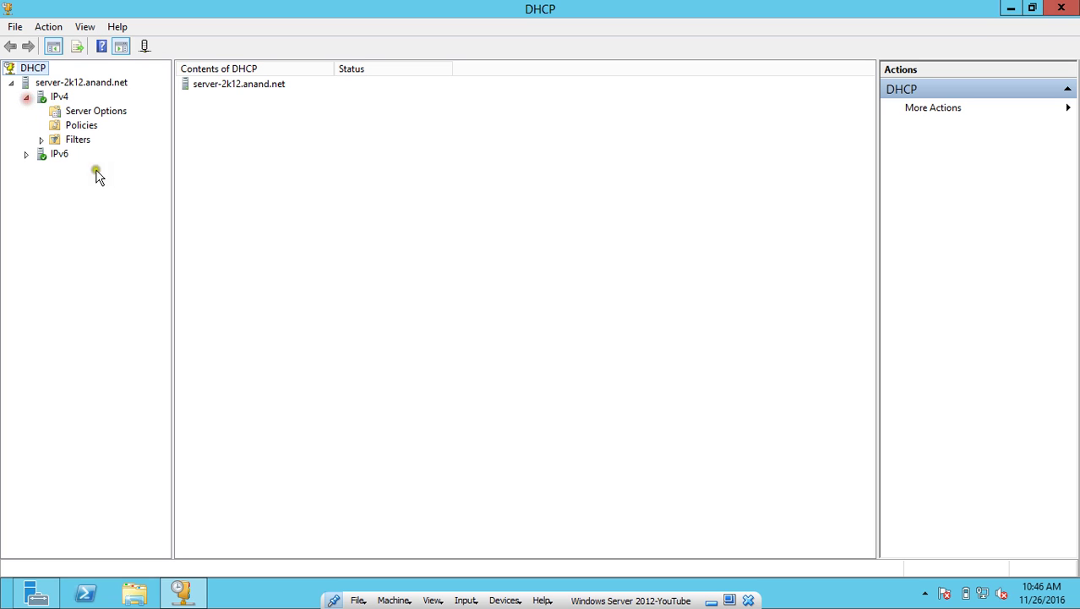
# Step: Review the general and advanced IPv4 server options without changing them, and expand the Filters node
pyautogui.click(72, 113)
pyautogui.rightClick(80, 113)
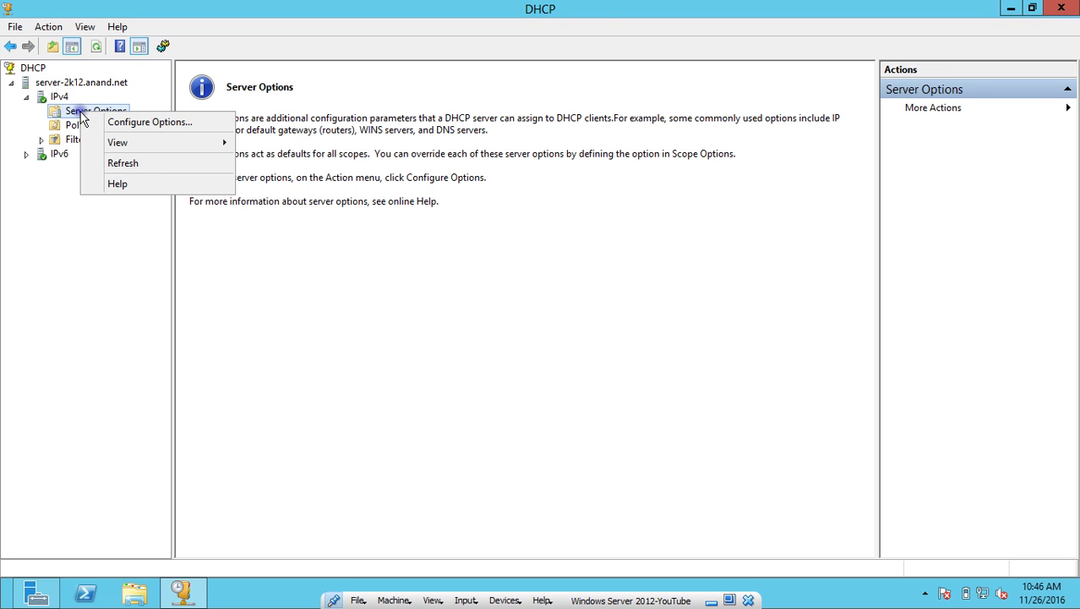
pyautogui.click(121, 121)
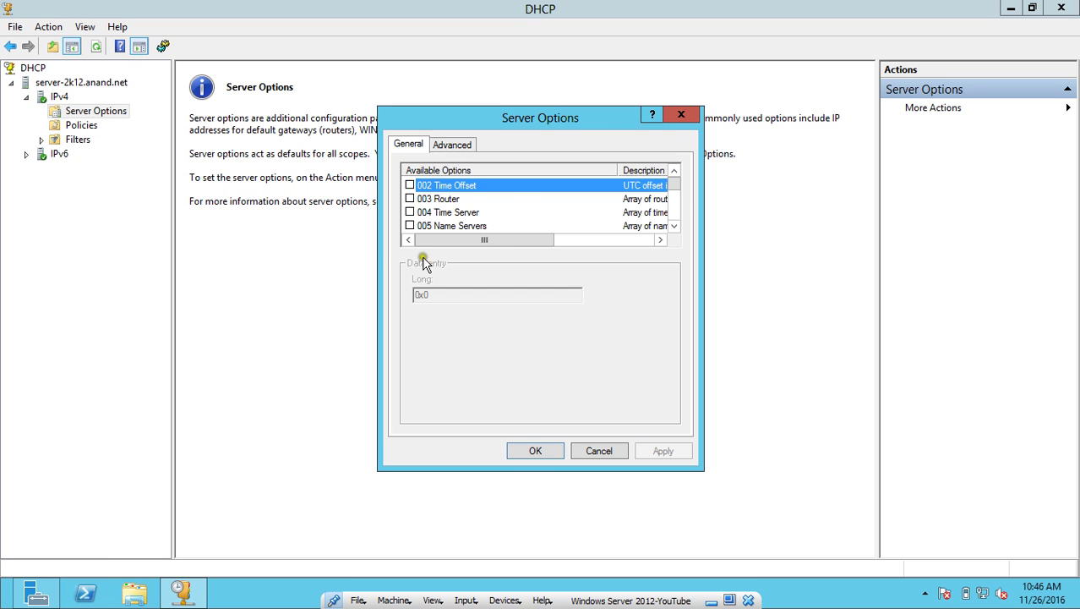
pyautogui.click(447, 147)
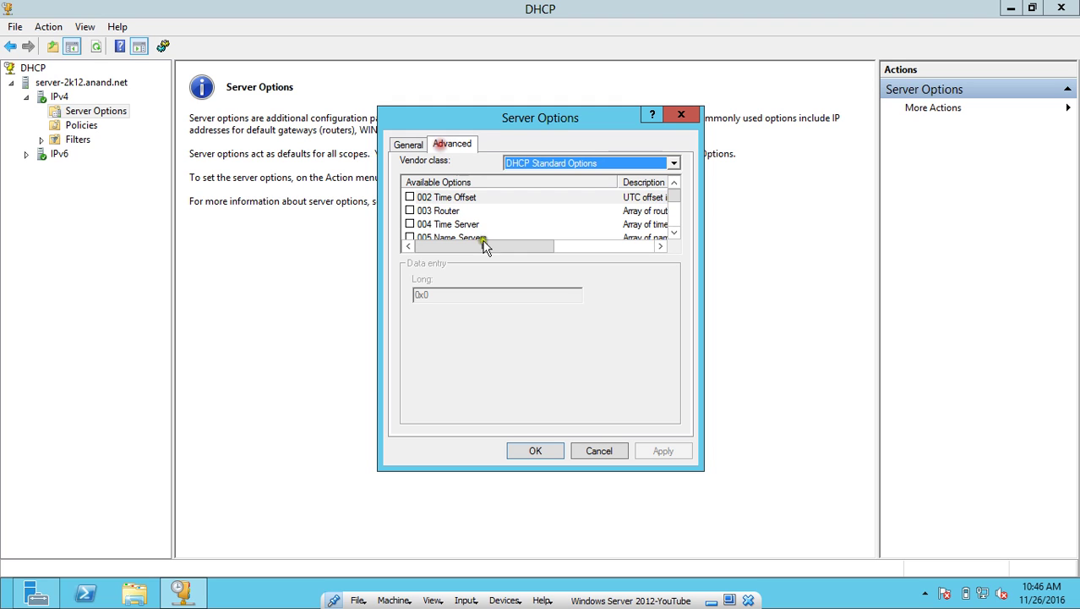
pyautogui.click(622, 456)
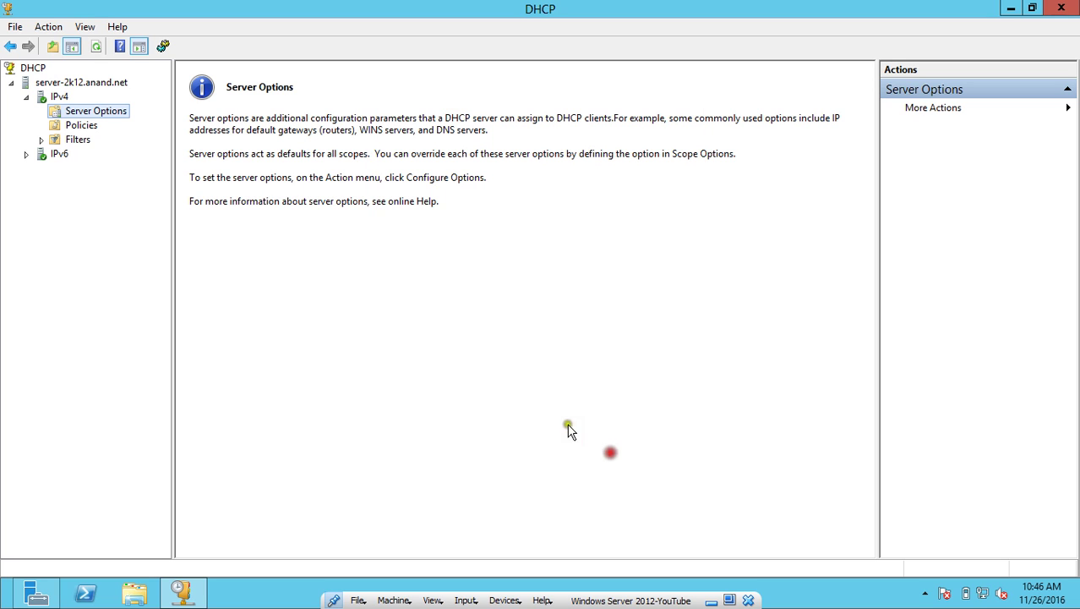
pyautogui.click(41, 139)
pyautogui.click(72, 127)
pyautogui.rightClick(71, 126)
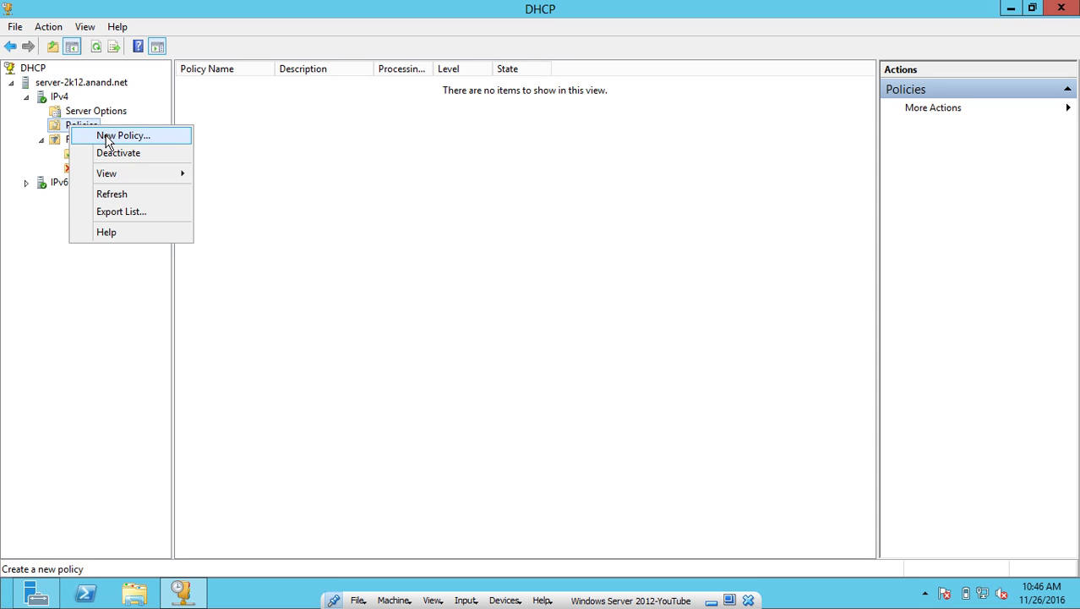
pyautogui.click(108, 138)
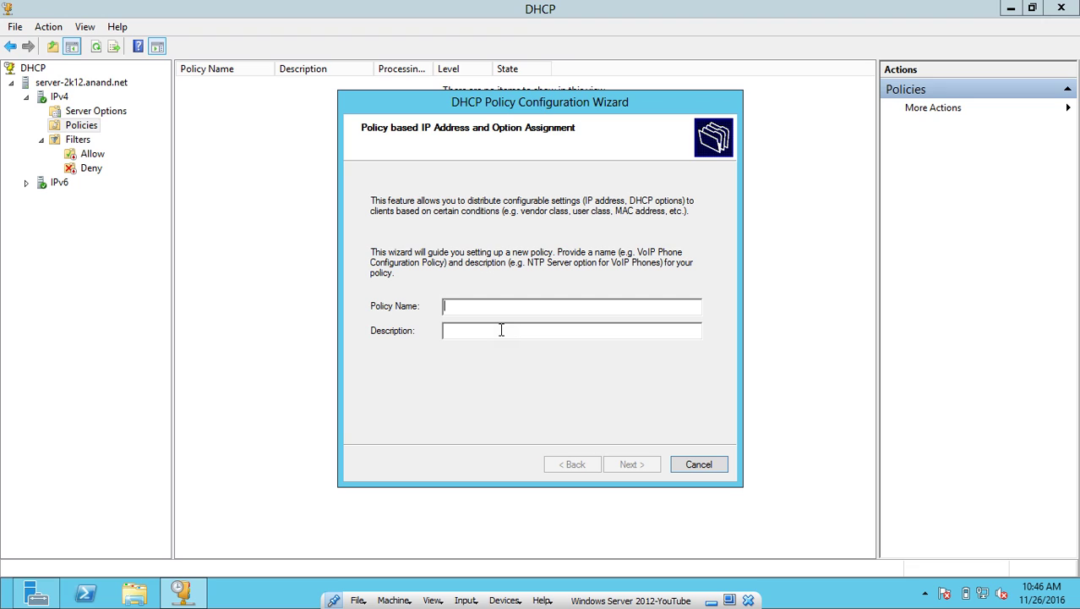
pyautogui.write('DHCP')
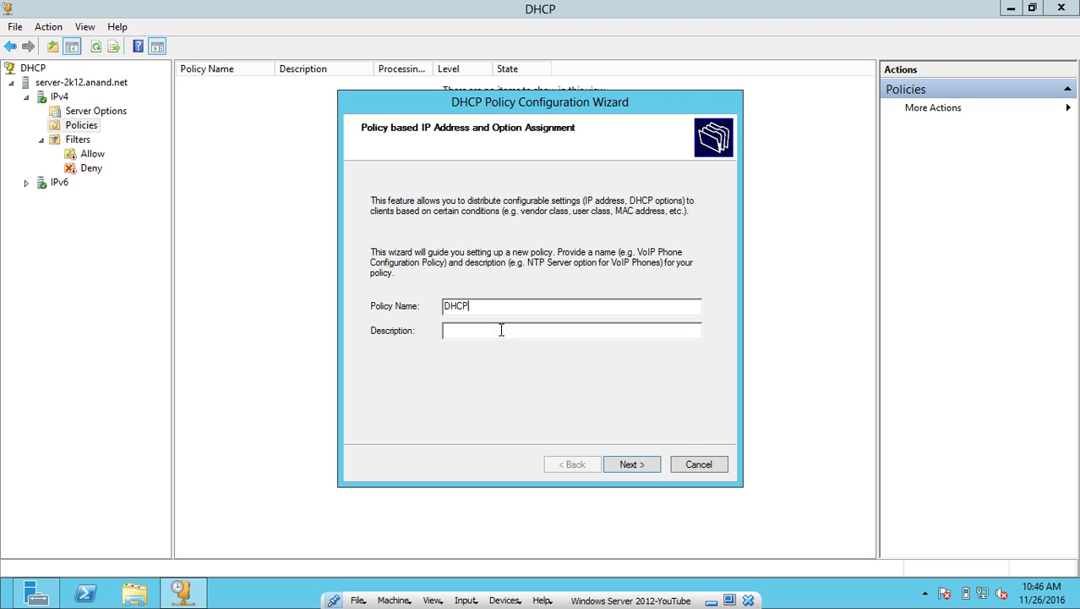
pyautogui.write(' Policyt')
pyautogui.hotkey('shift', 'Tab')
pyautogui.press('End')
pyautogui.press('BackSpace')
pyautogui.press('Tab')
pyautogui.write('SErver')
pyautogui.press('BackSpace')
pyautogui.press('BackSpace')
pyautogui.press('BackSpace')
pyautogui.press('BackSpace')
pyautogui.press('BackSpace')
pyautogui.write('erver 2k12')
pyautogui.click(629, 465)
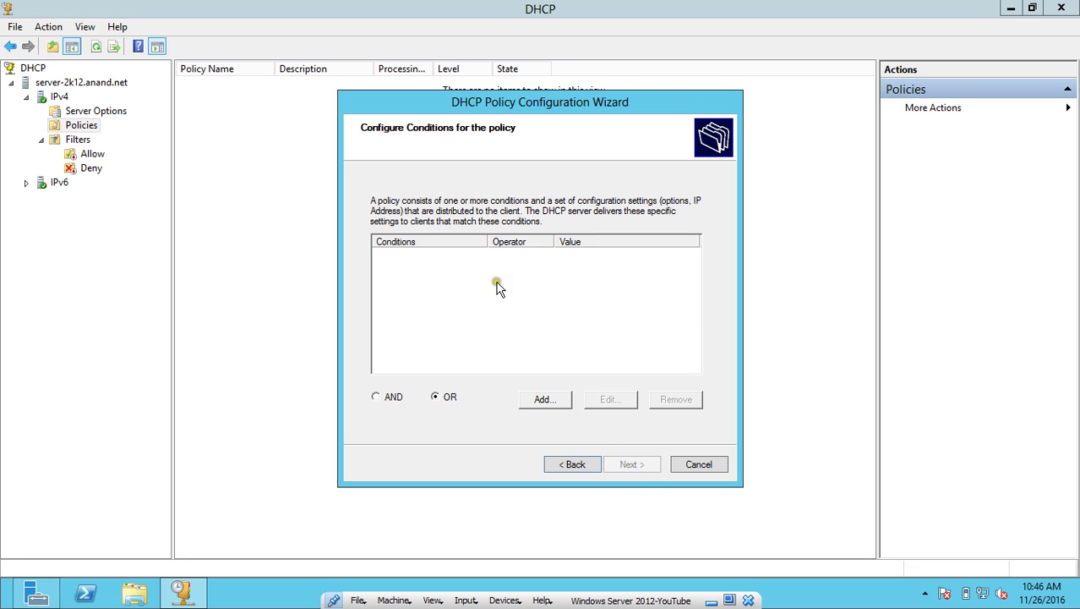
pyautogui.click(698, 464)
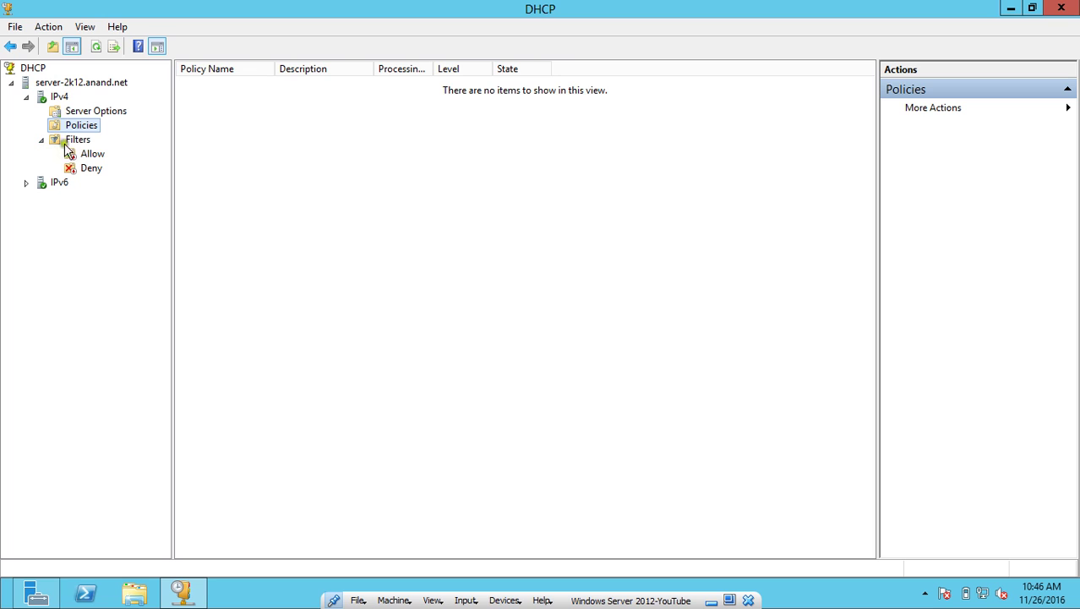
# Step: Start a new IPv4 scope named "Server2k12 DHCP" with the description "DHCP Server"
pyautogui.rightClick(59, 96)
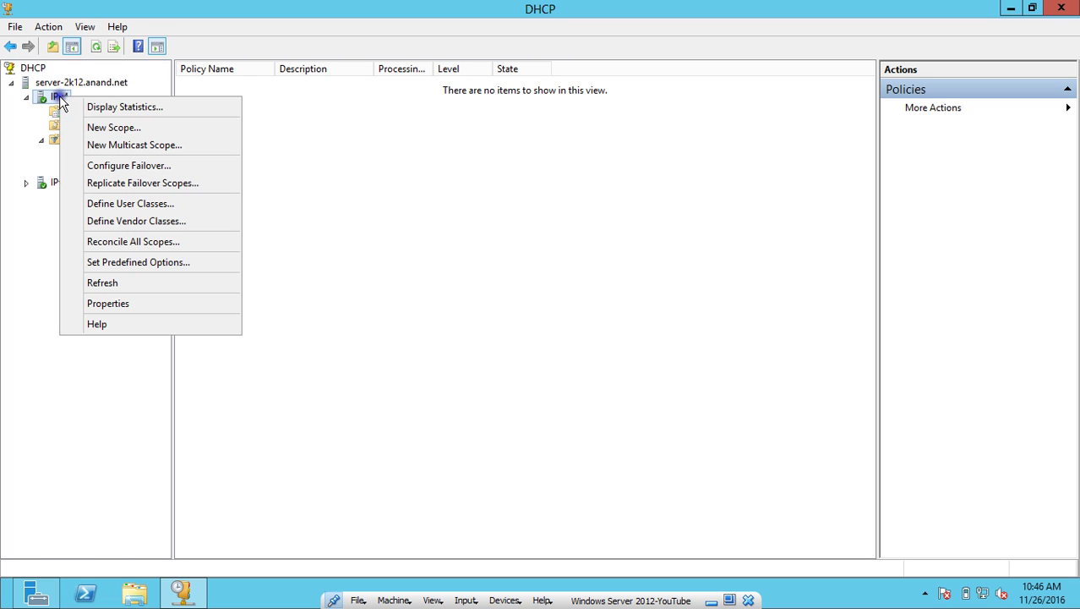
pyautogui.click(101, 128)
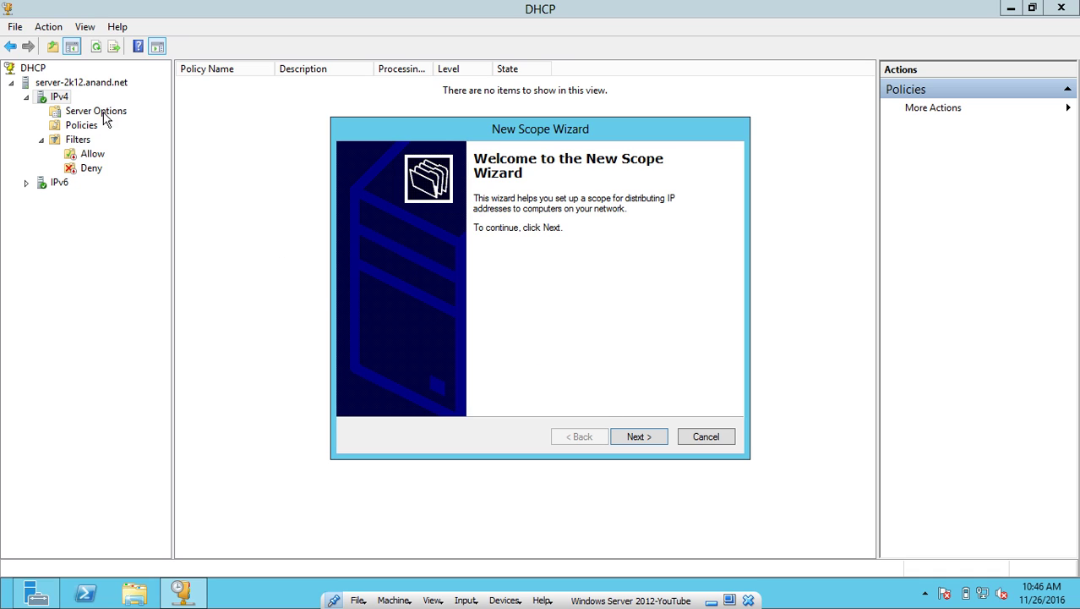
pyautogui.click(641, 446)
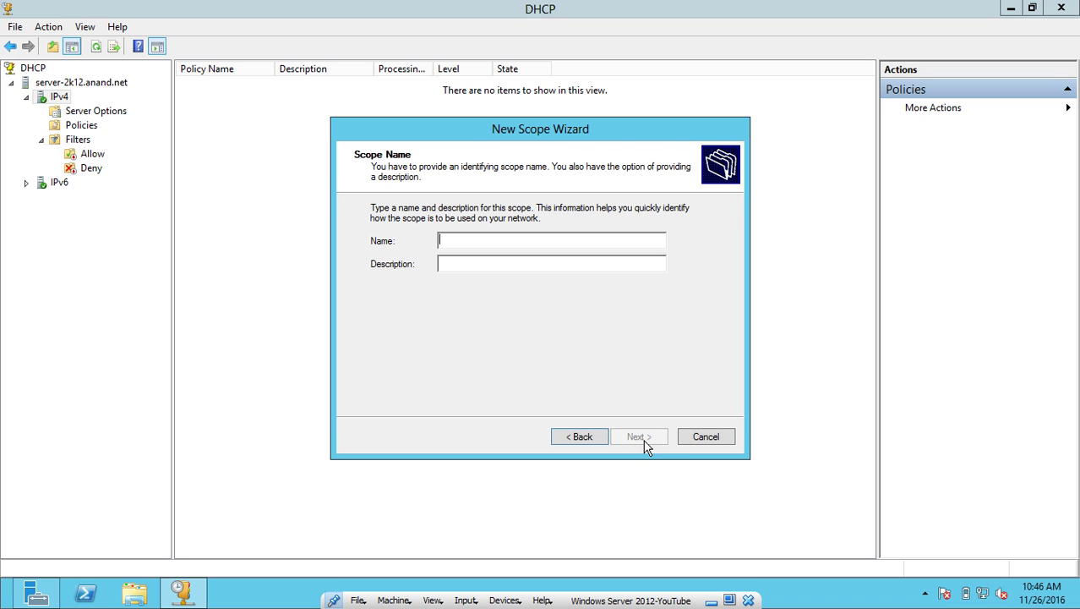
pyautogui.write('SEC')
pyautogui.press('BackSpace')
pyautogui.press('BackSpace')
pyautogui.write('erver2k12 DHCP')
pyautogui.press('Tab')
pyautogui.write('DHCP Server')
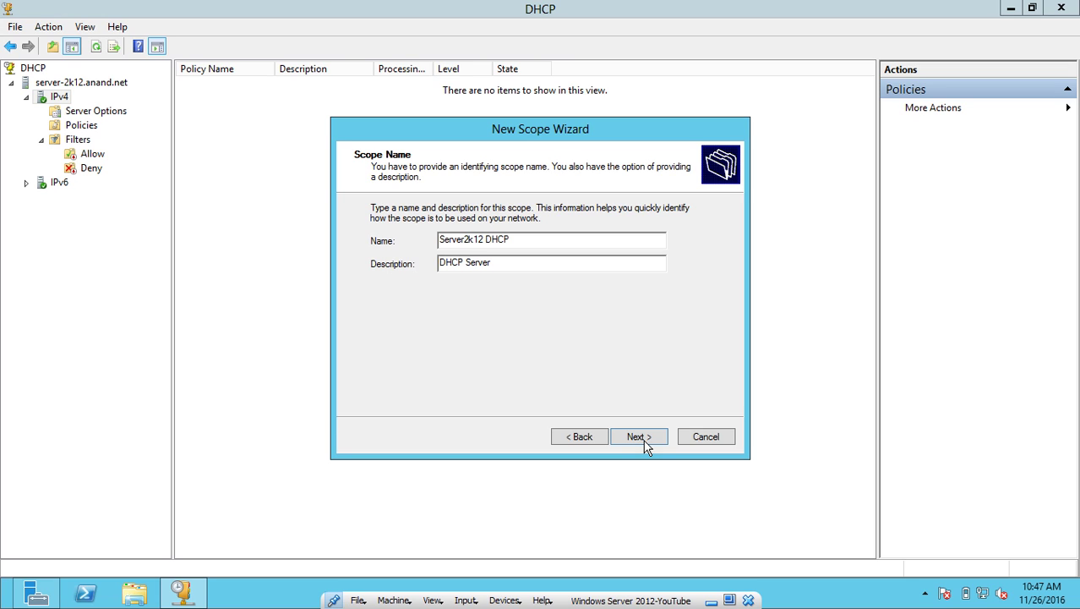
pyautogui.click(640, 437)
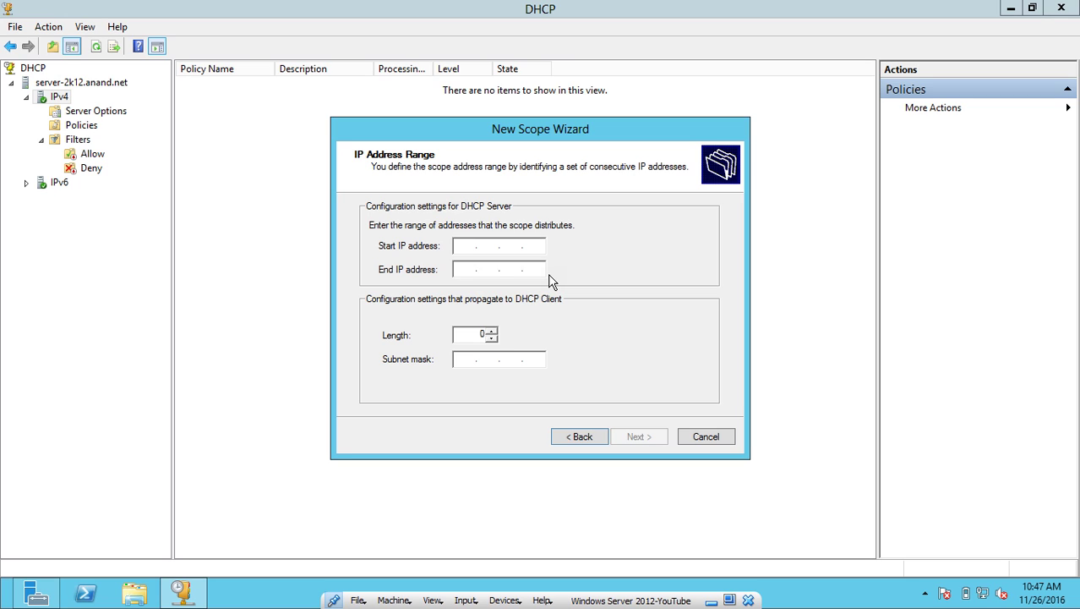
# Step: Set the scope's address range from 192.168.1.2 to 192.168.1.50, keeping the automatically filled subnet mask
pyautogui.write('192.168.1.2')
pyautogui.press('Tab')
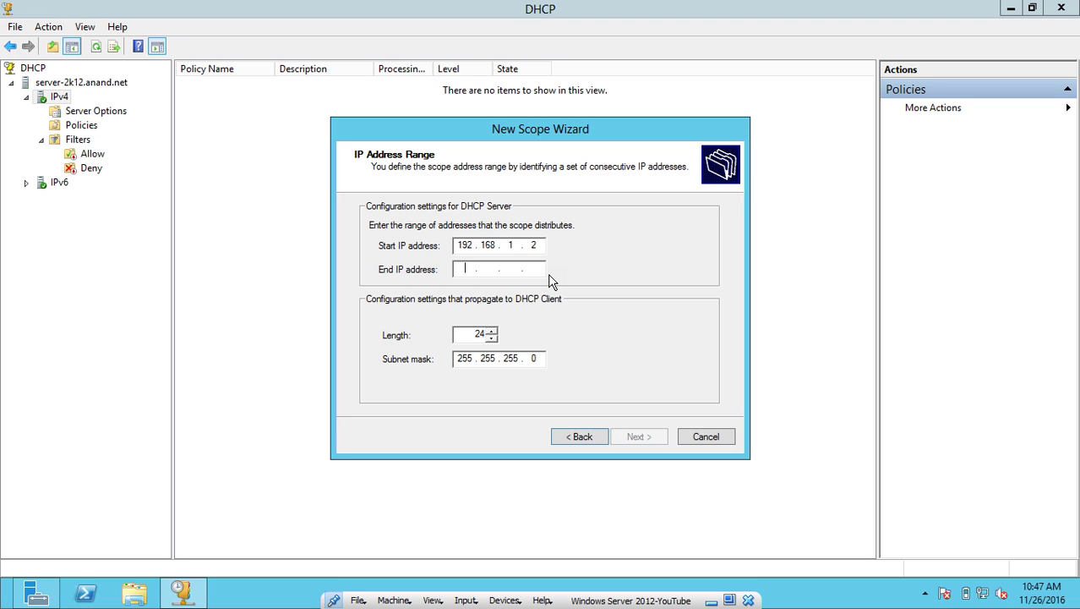
pyautogui.write('192 . . .')
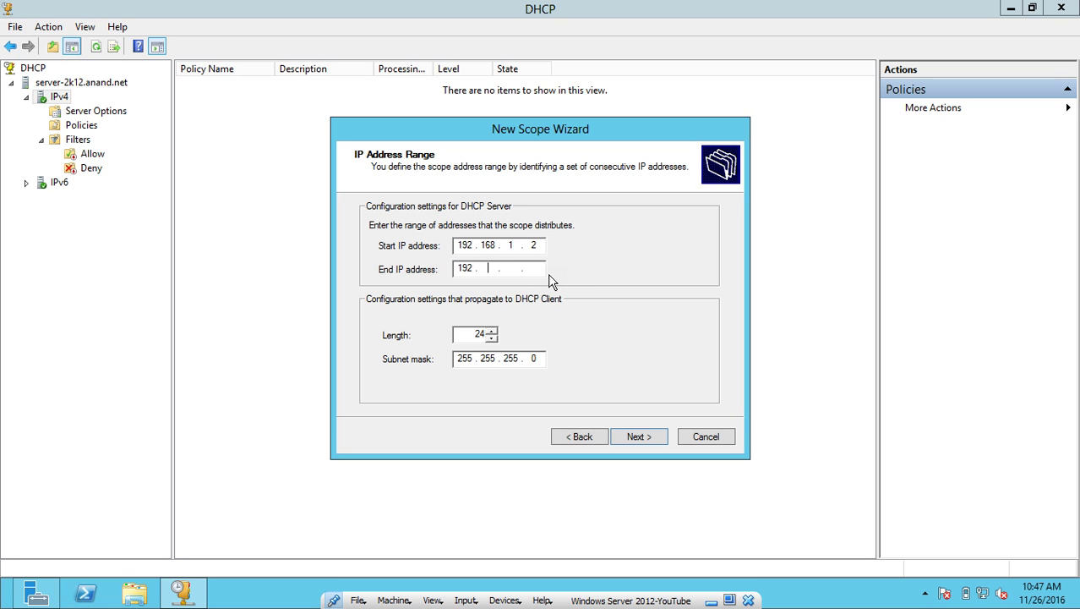
pyautogui.write('168.1.50')
pyautogui.click(642, 438)
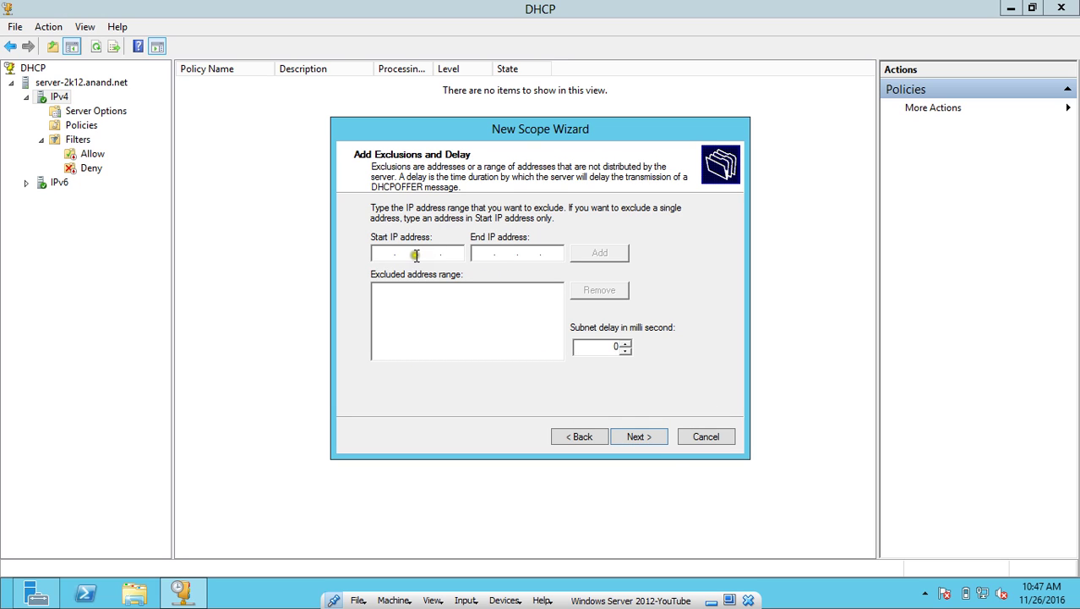
# Step: Add no exclusions, keep the preset lease duration, and choose to configure the scope's DHCP options now
pyautogui.click(639, 438)
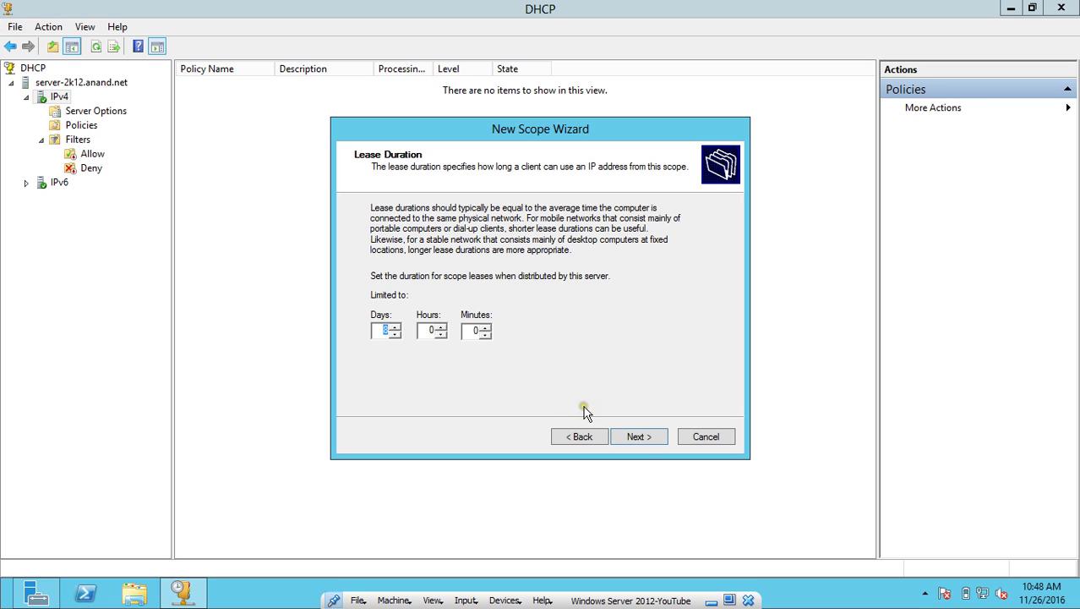
pyautogui.click(639, 438)
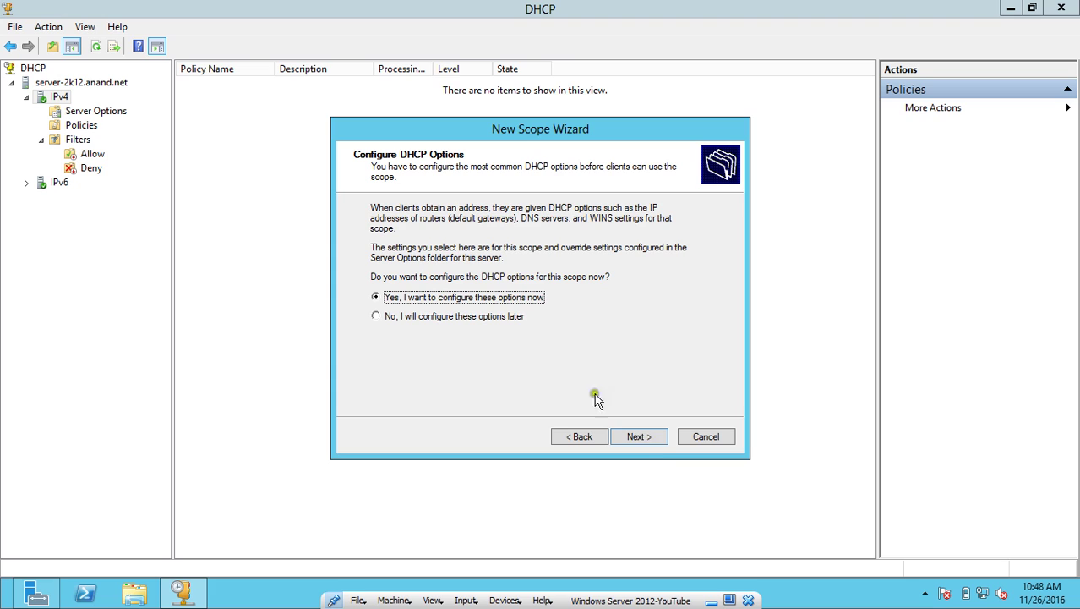
pyautogui.click(651, 438)
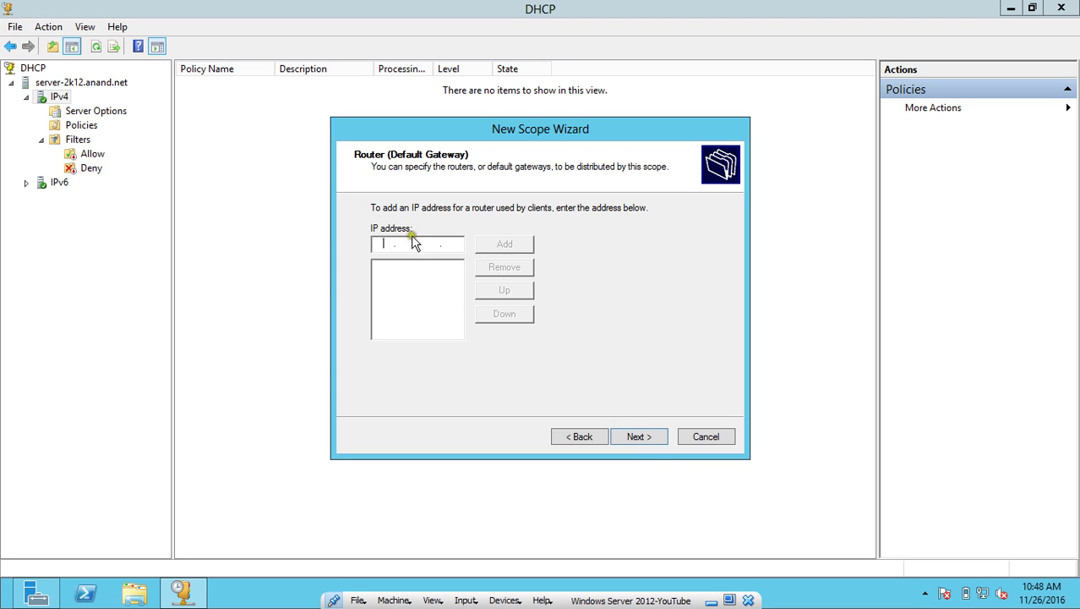
# Step: Add 192.168.1.1 as the scope's router (default gateway)
pyautogui.write('192.168.1.1')
pyautogui.click(494, 241)
pyautogui.click(633, 433)
# Step: Keep the preset parent domain and DNS address, and resolve the DNS server name server-2k12.anand.net to its IP address
pyautogui.click(452, 293)
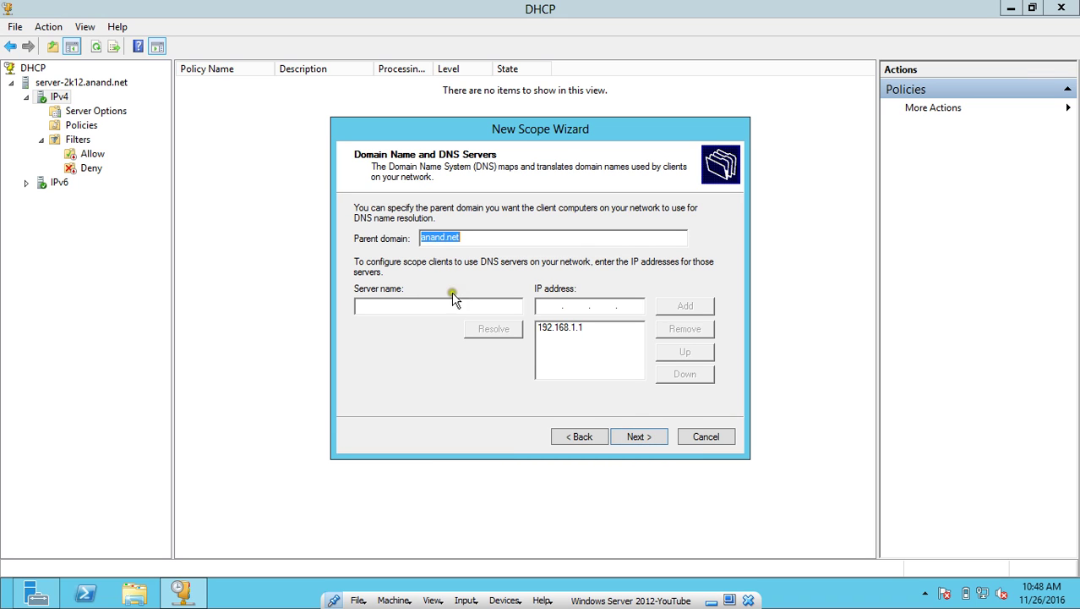
pyautogui.click(427, 307)
pyautogui.write('server2k')
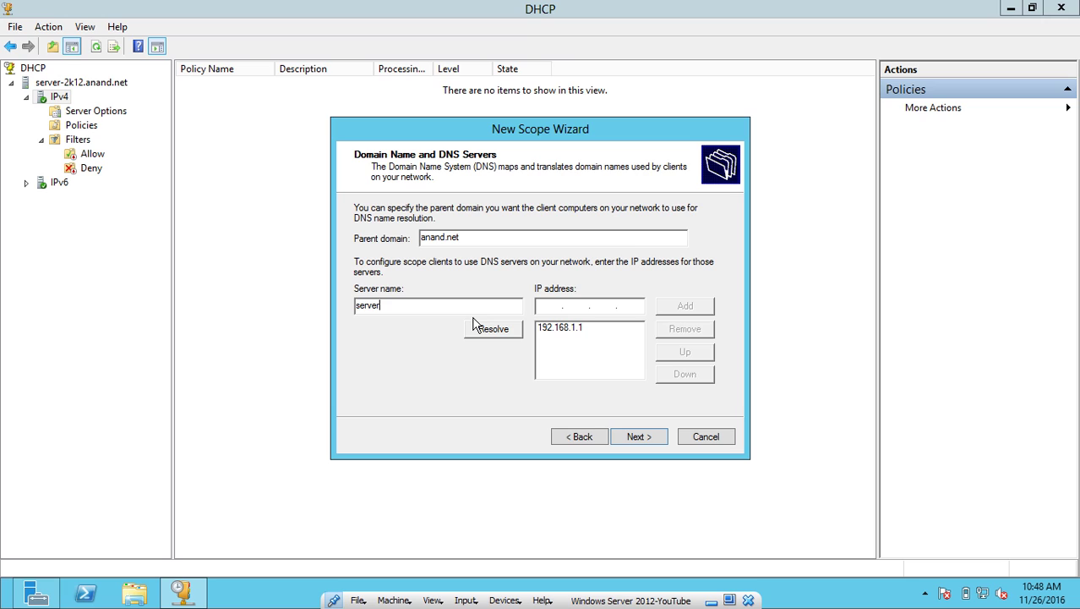
pyautogui.press('BackSpace')
pyautogui.press('BackSpace')
pyautogui.write('-2k12.anand.net')
pyautogui.click(475, 326)
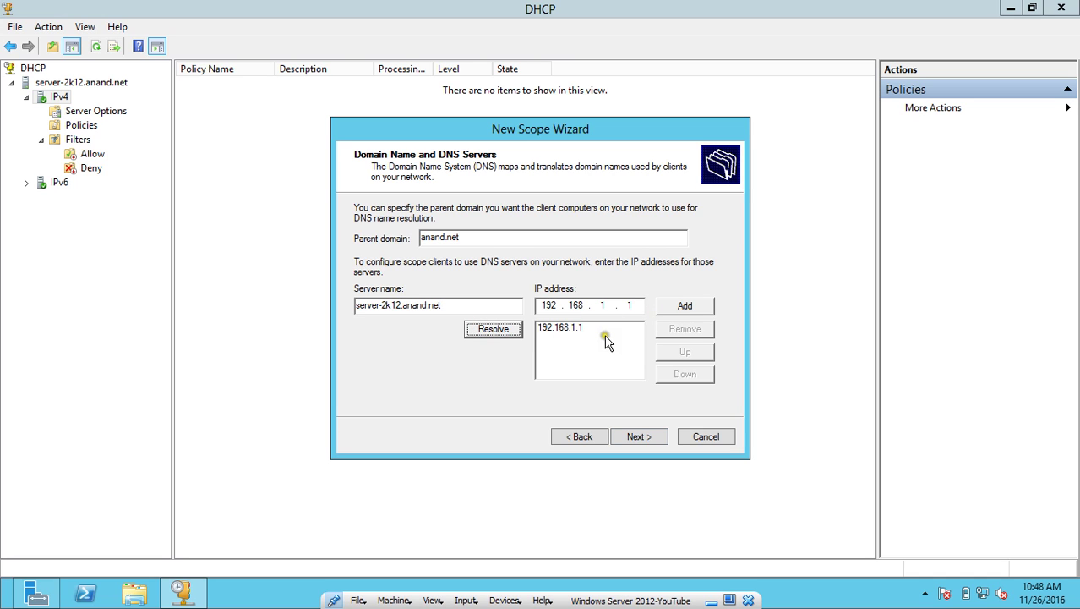
pyautogui.click(632, 436)
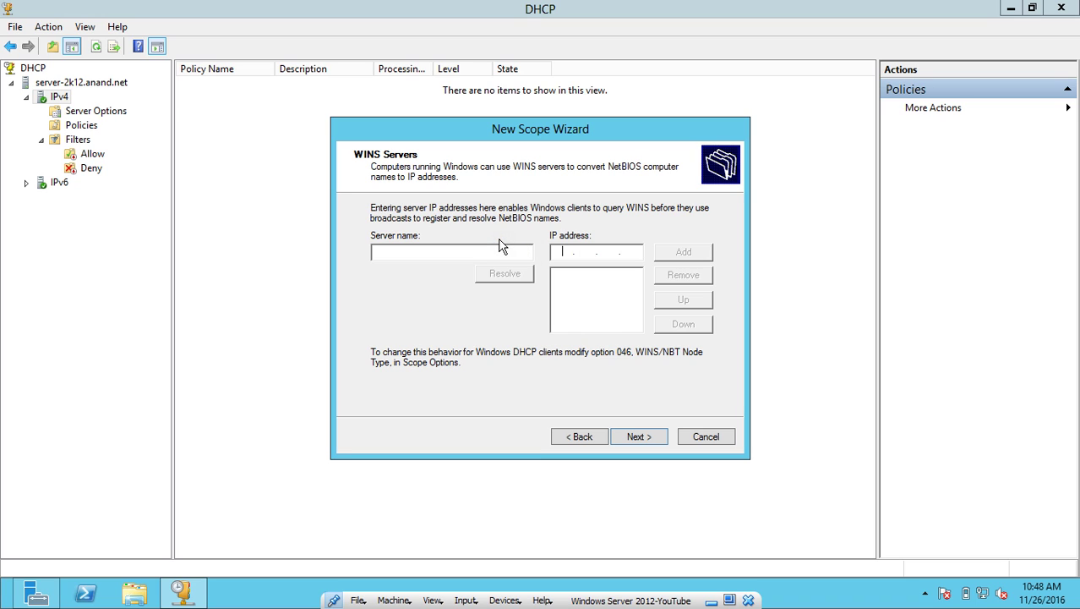
# Step: Skip the WINS servers, choose to activate the scope now, and finish the New Scope Wizard
pyautogui.click(622, 444)
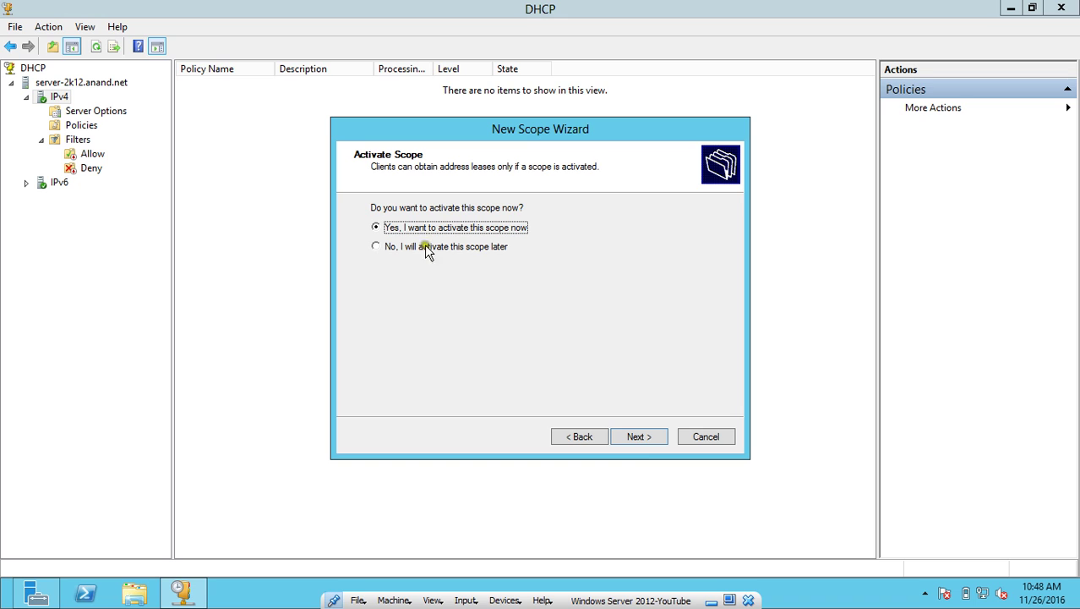
pyautogui.click(640, 438)
pyautogui.click(639, 442)
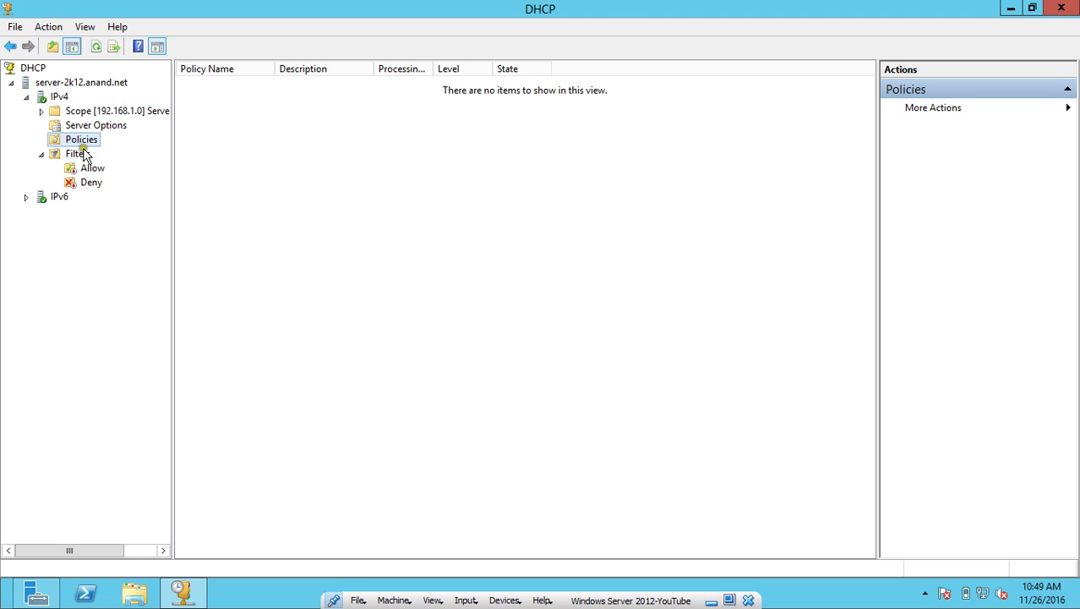
# Step: Expand the new scope to view its contents, and refresh the IPv4 node and the DHCP server
pyautogui.click(40, 110)
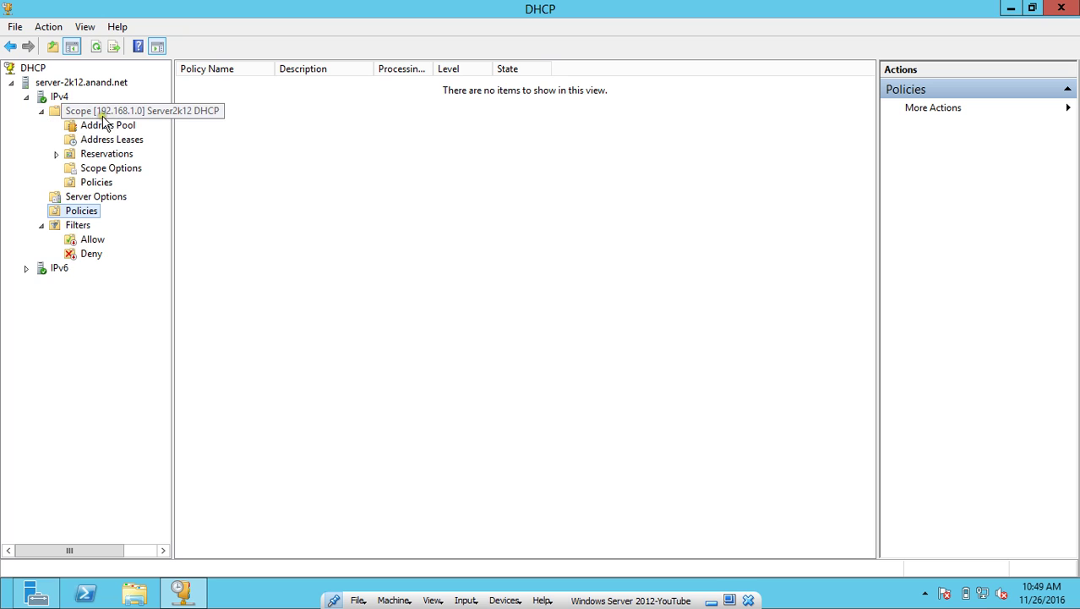
pyautogui.rightClick(59, 96)
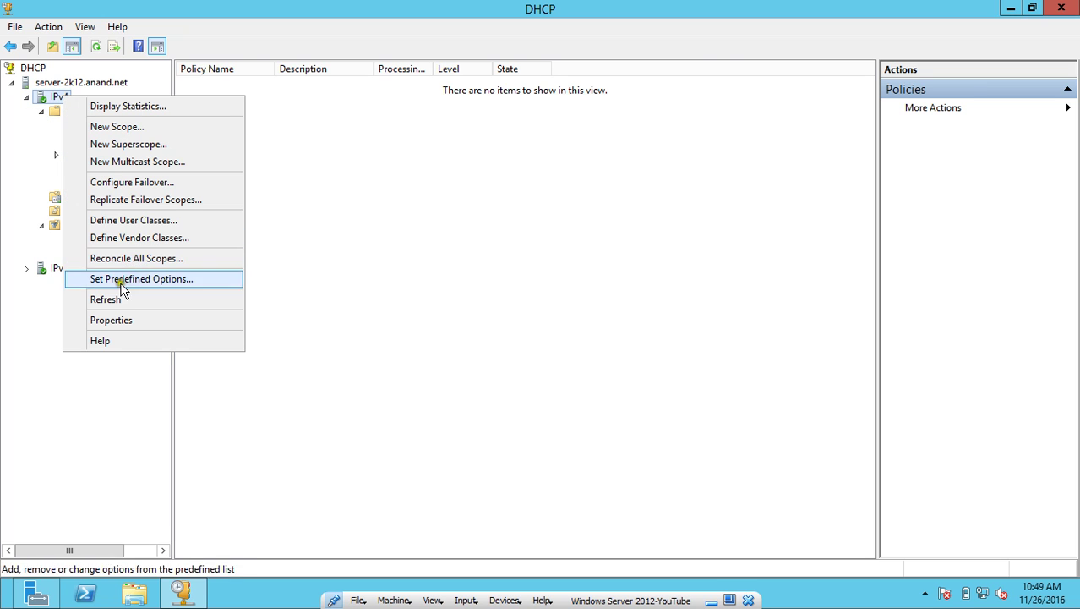
pyautogui.click(117, 299)
pyautogui.rightClick(66, 82)
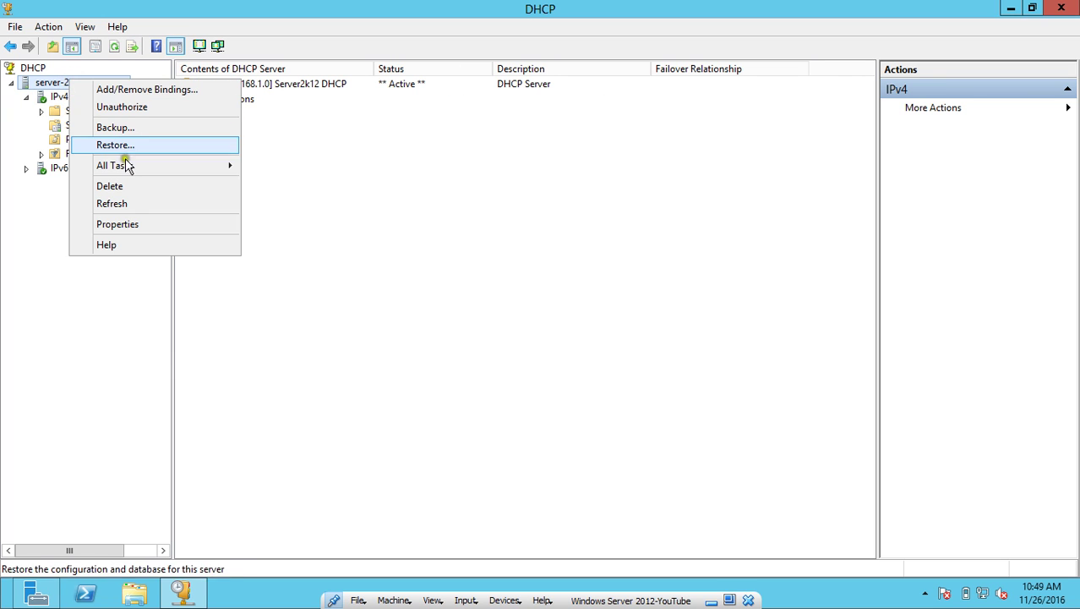
pyautogui.click(109, 204)
# Step: Restart the DHCP service on the server-2k12.anand.net server
pyautogui.rightClick(51, 79)
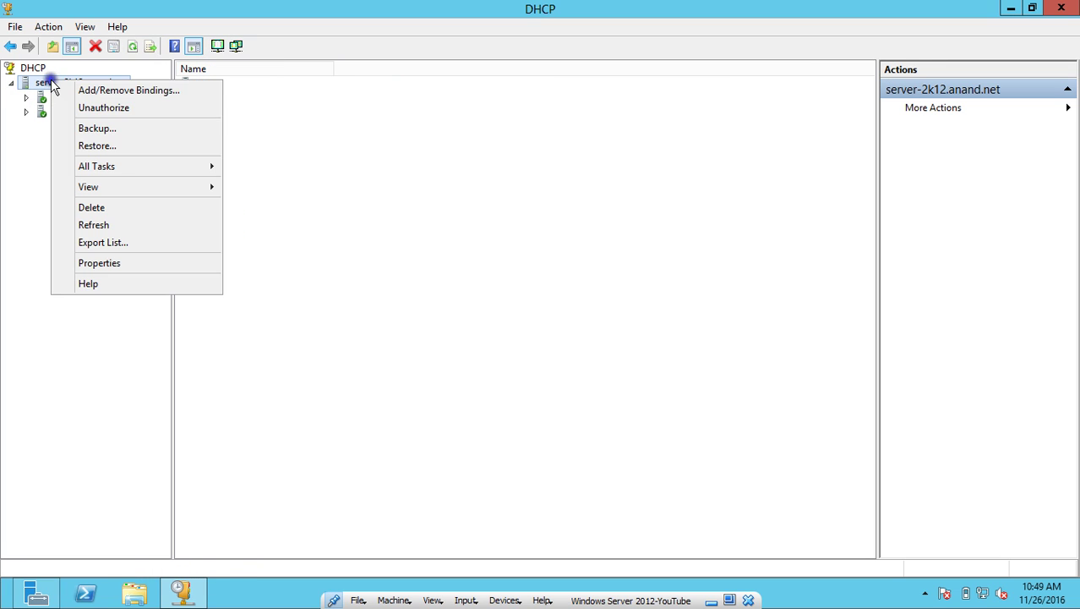
pyautogui.moveTo(112, 169)
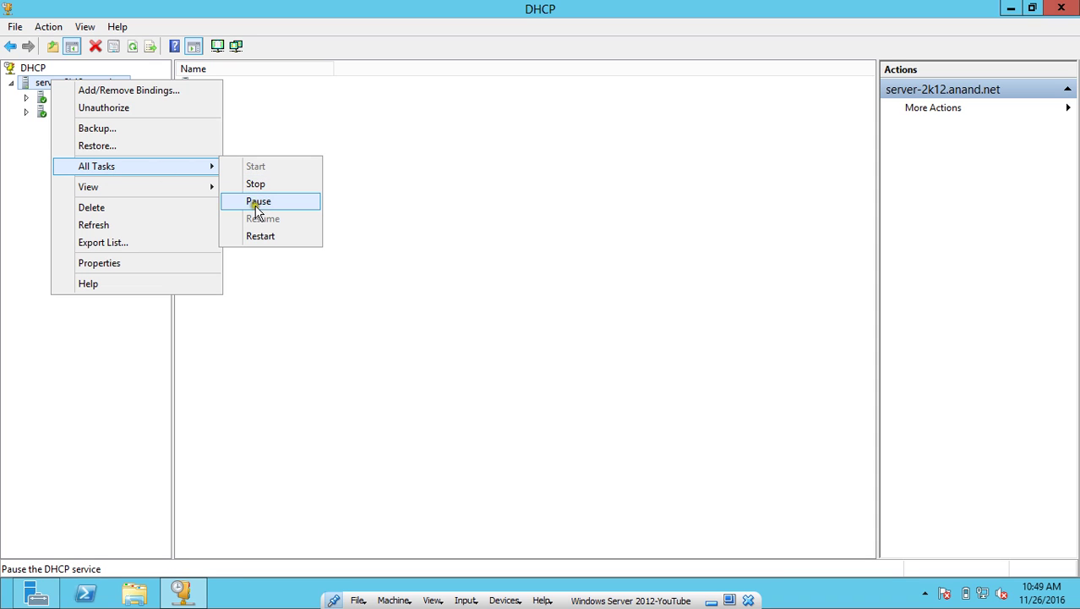
pyautogui.click(263, 236)
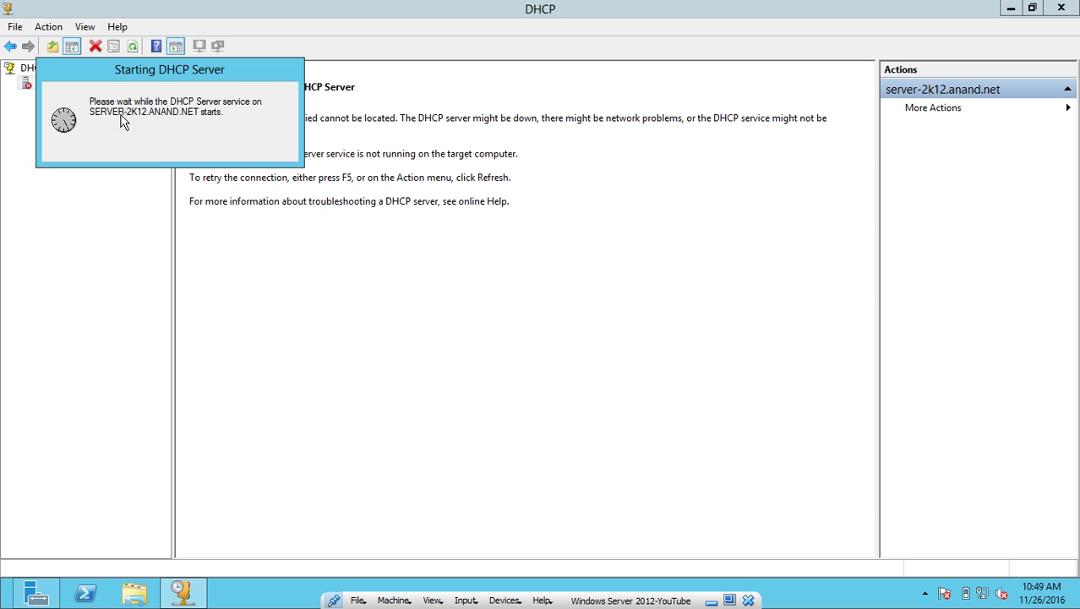
# Step: Expand the server's IPv4 node, then switch to the Windows 7 virtual machine
pyautogui.click(27, 97)
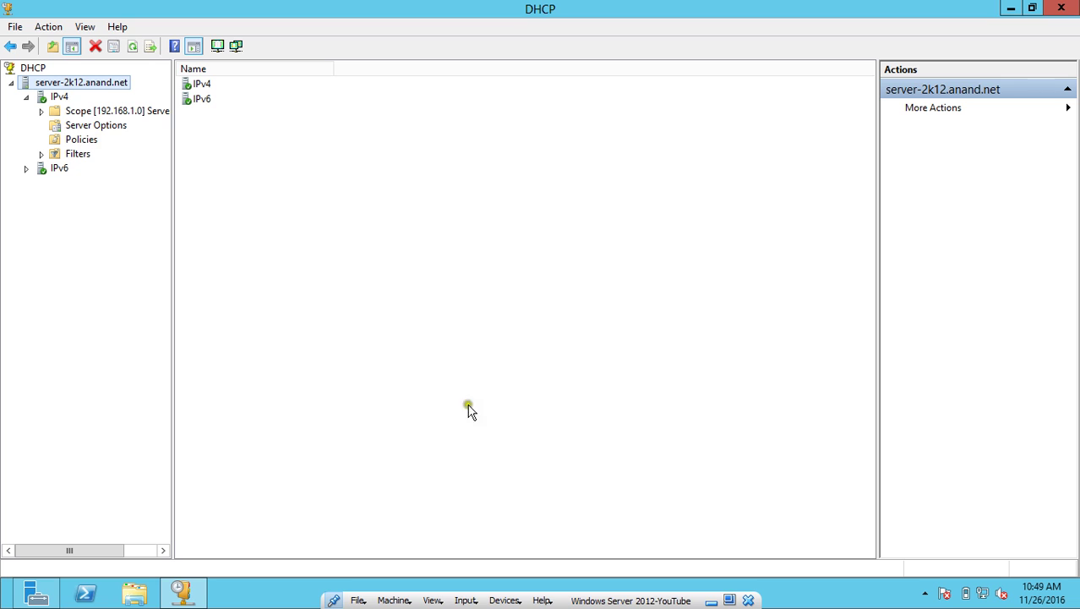
pyautogui.click(712, 600)
pyautogui.moveTo(716, 596)
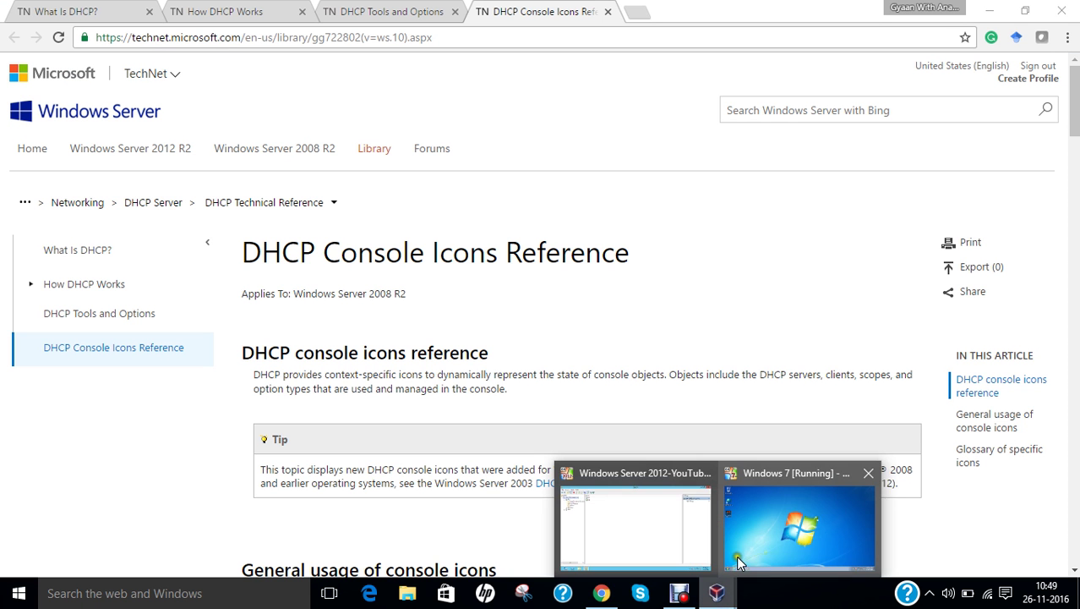
pyautogui.click(778, 533)
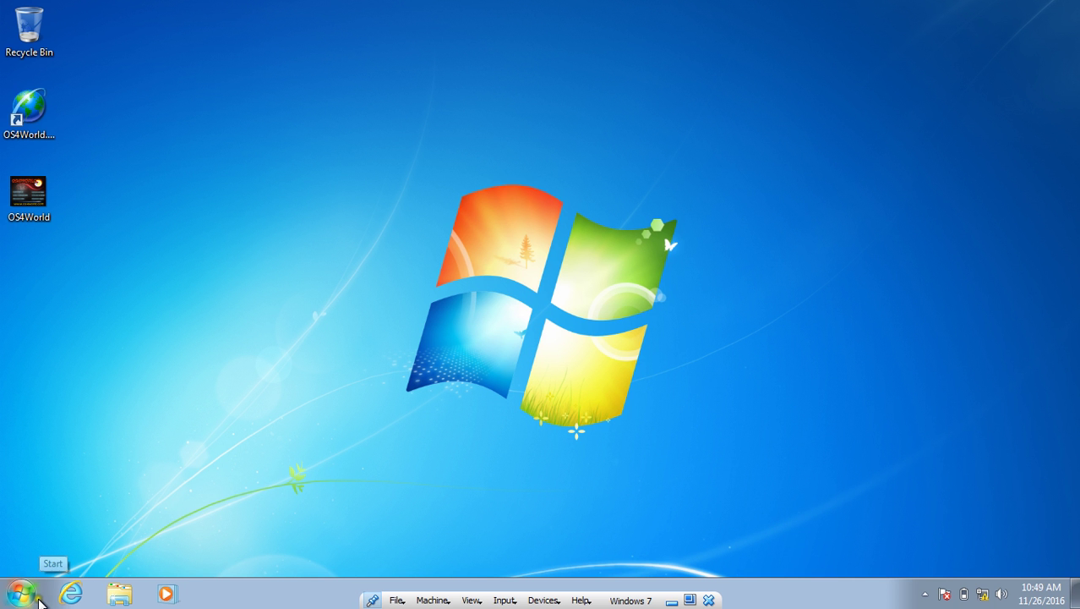
pyautogui.press('super+r')
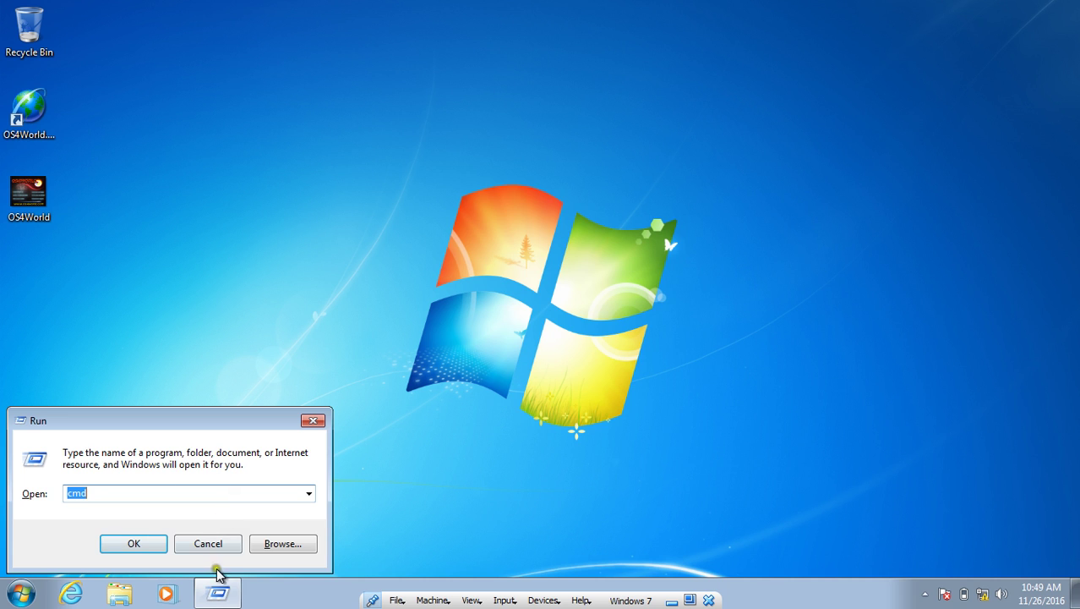
pyautogui.click(230, 545)
# Step: Open the Internet Protocol Version 4 (TCP/IPv4) properties of the Local Area Connection on the Windows 7 client
pyautogui.rightClick(982, 594)
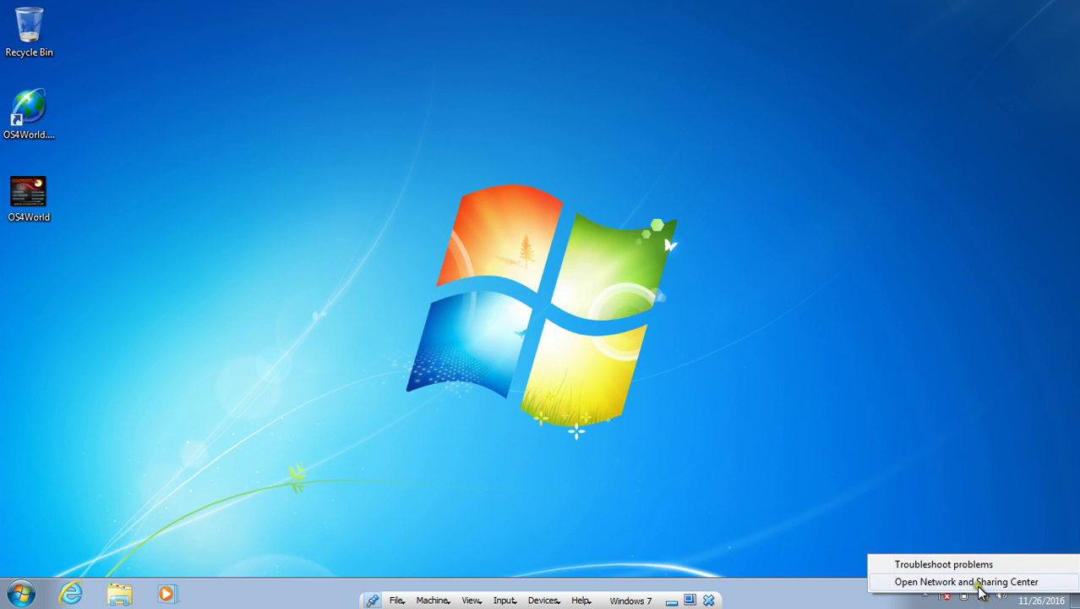
pyautogui.click(978, 581)
pyautogui.click(323, 175)
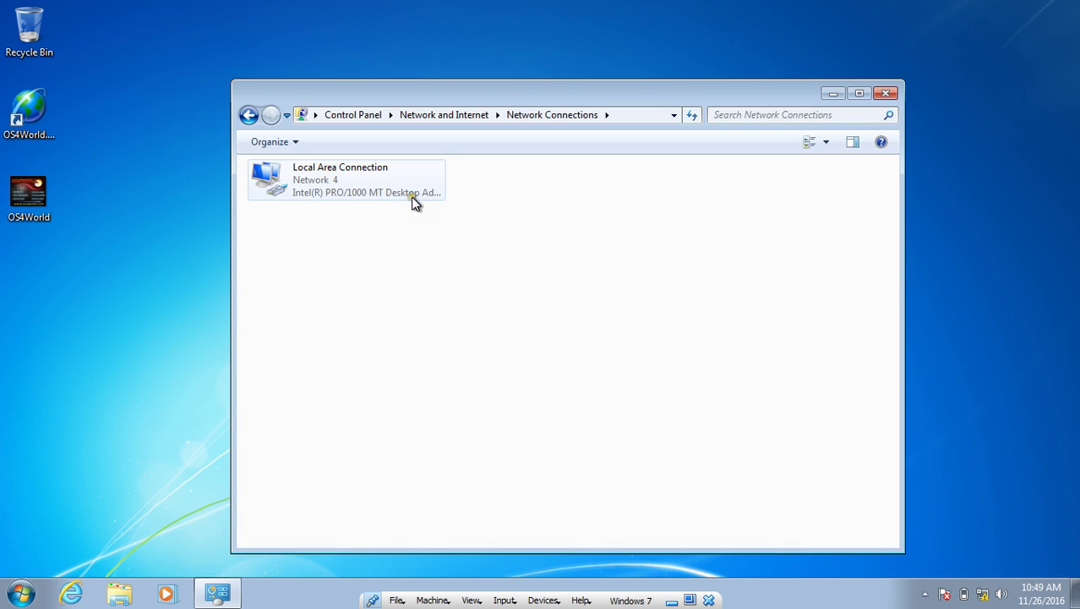
pyautogui.rightClick(356, 192)
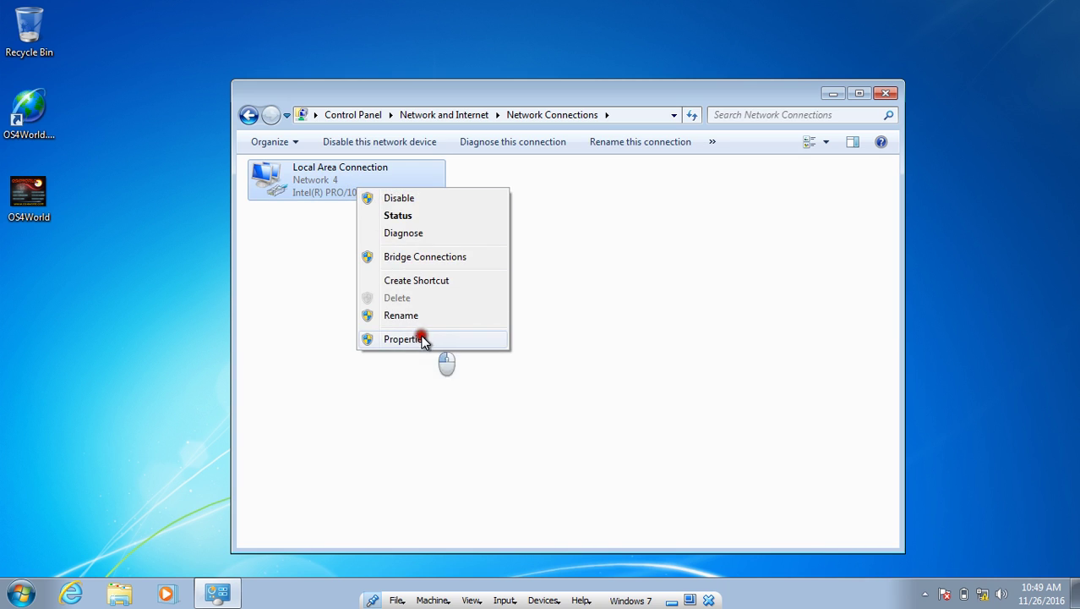
pyautogui.click(425, 338)
pyautogui.doubleClick(402, 337)
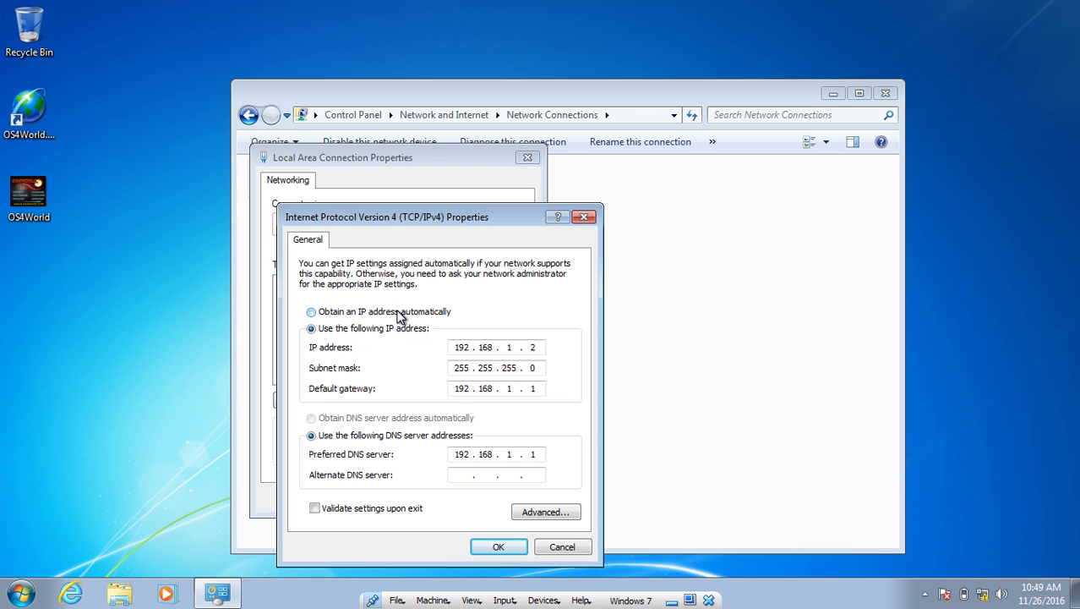
# Step: Set the client to obtain its IP address and DNS server address automatically, apply the settings and close the network windows
pyautogui.click(329, 312)
pyautogui.click(359, 418)
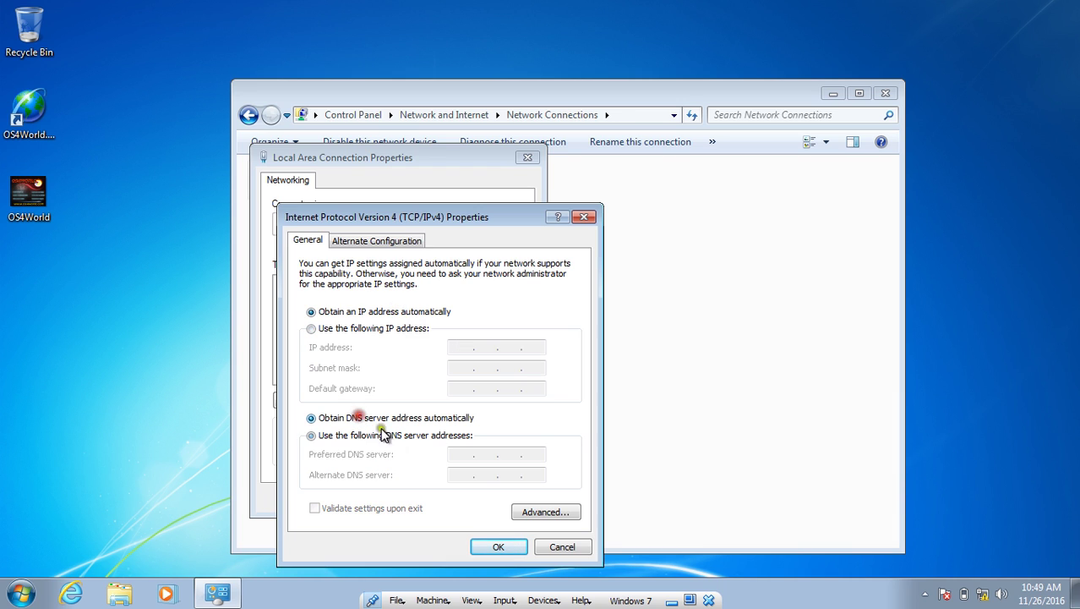
pyautogui.click(499, 547)
pyautogui.click(443, 497)
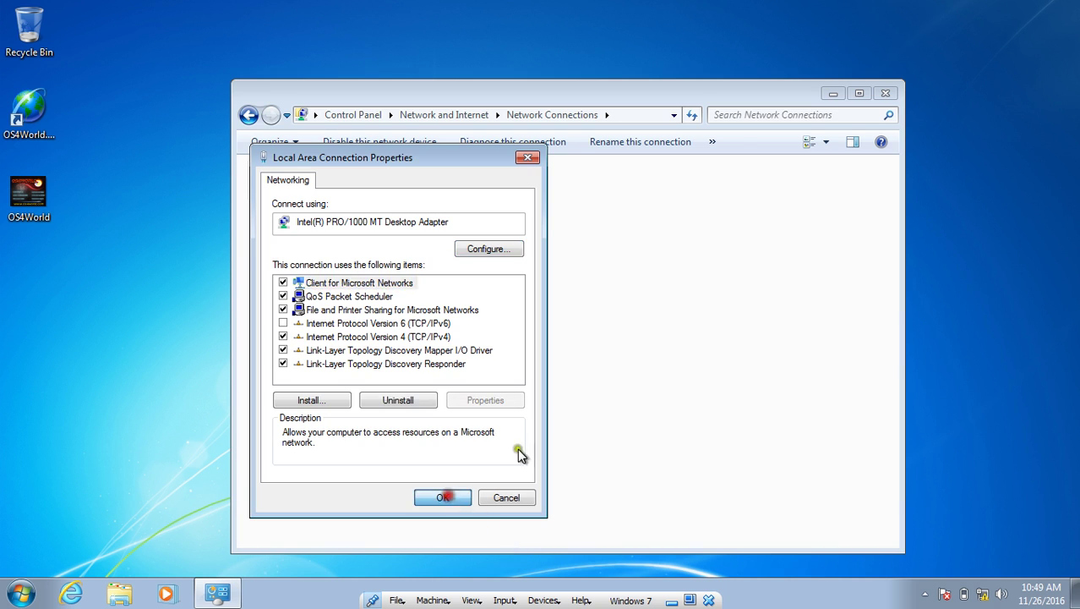
pyautogui.click(885, 93)
# Step: Set the newly detected network's location to Home network and close the confirmation
pyautogui.press('super+r')
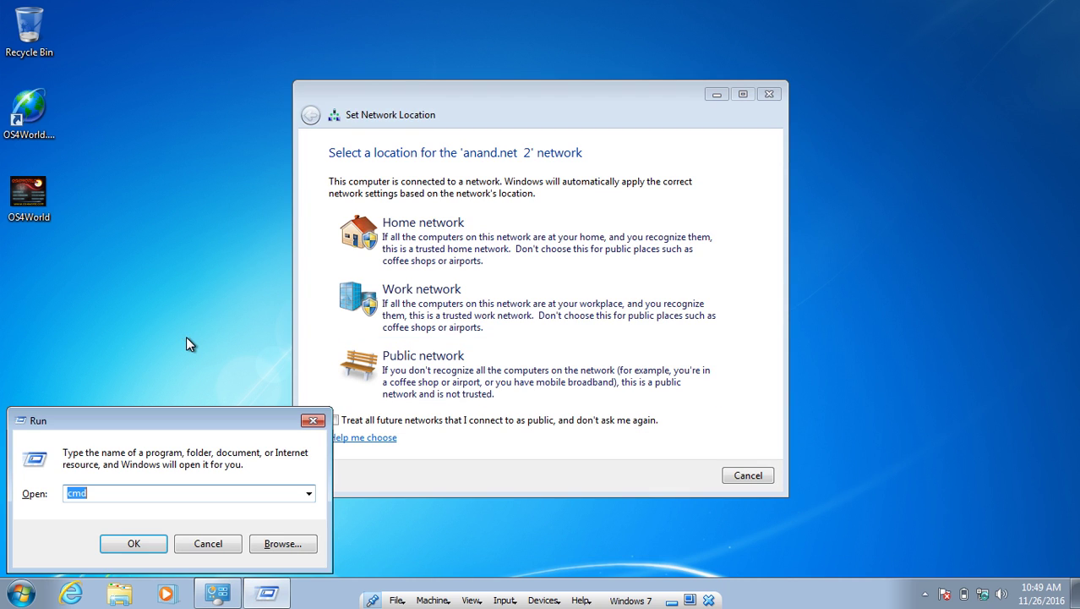
pyautogui.click(441, 245)
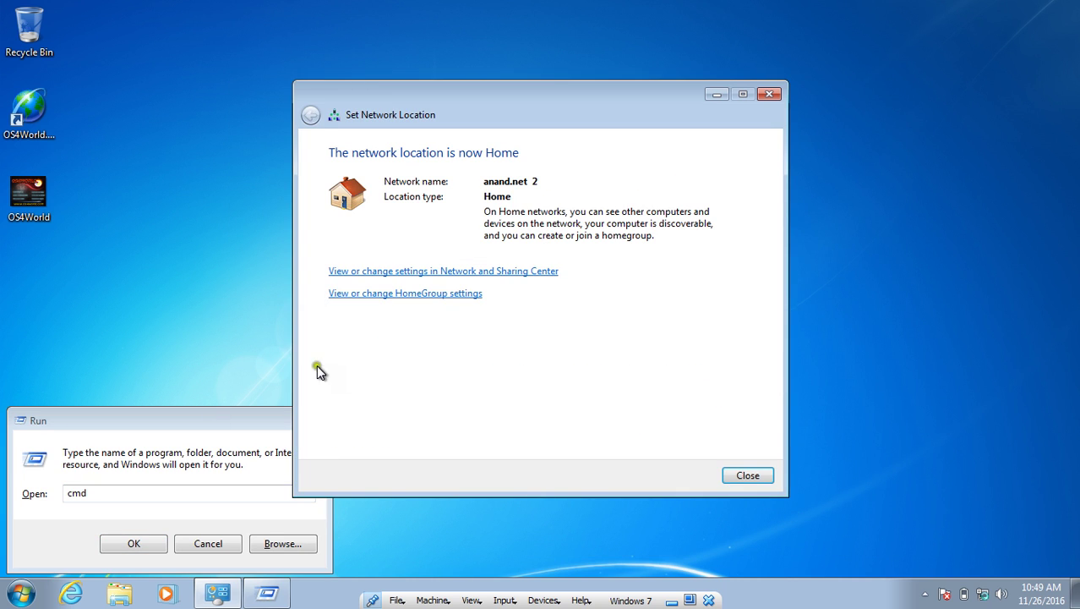
pyautogui.click(749, 474)
# Step: Open a command prompt with cmd, change to the root of C:, and run ipconfig
pyautogui.write('cmd')
pyautogui.press('Return')
pyautogui.write('cd\\')
pyautogui.press('Return')
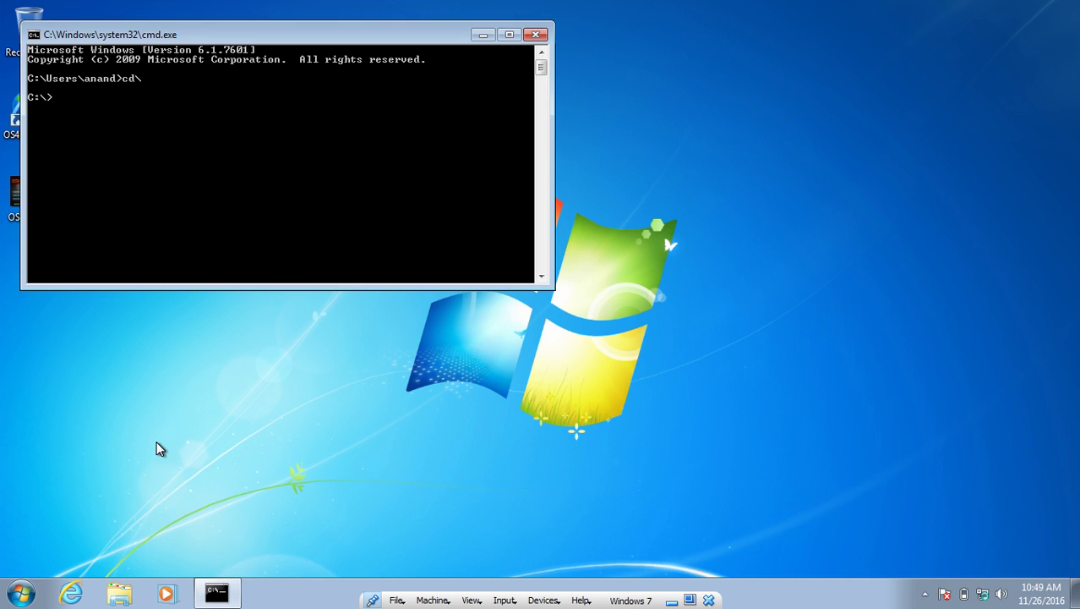
pyautogui.write('ipconfig')
pyautogui.press('Return')
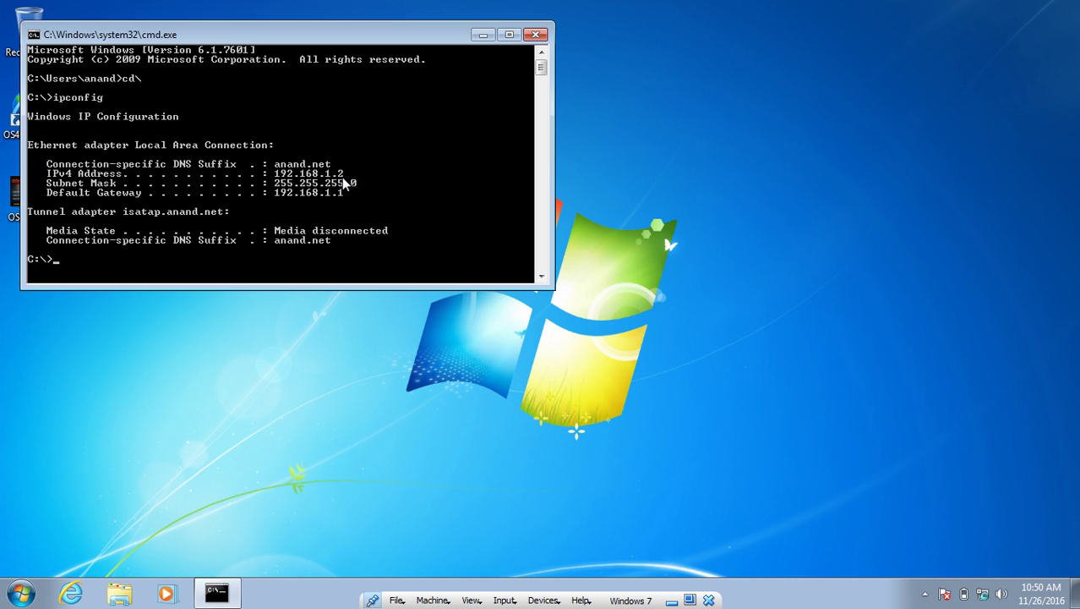
# Step: Run ipconfig /all and examine the Local Area Connection's DHCP, lease, gateway and DNS details
pyautogui.write('ipconfig /all')
pyautogui.press('Return')
pyautogui.scroll(4, 287, 154)
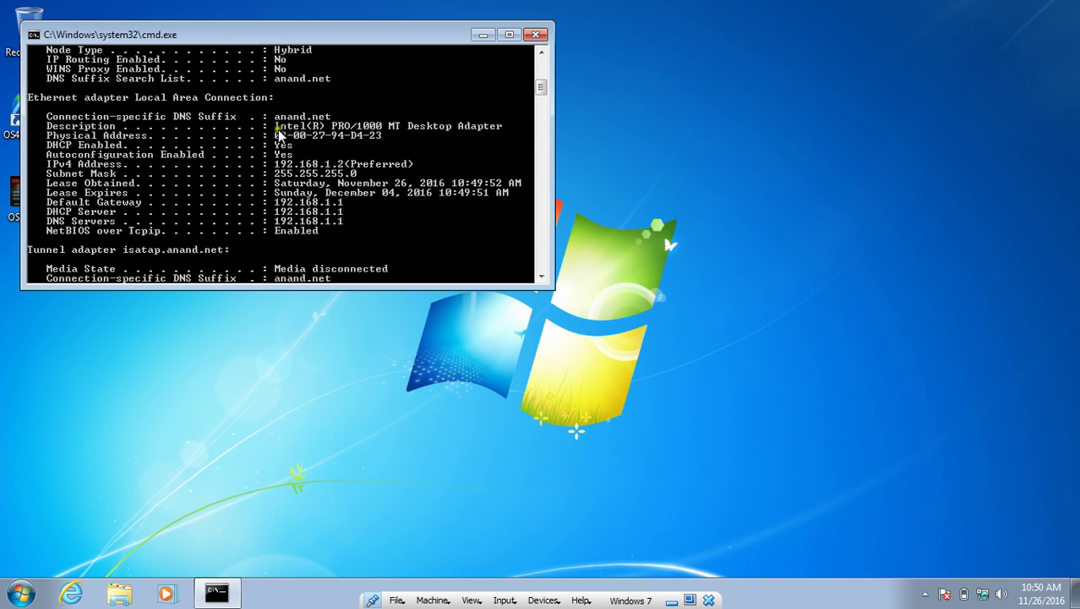
pyautogui.scroll(-2, 289, 155)
pyautogui.scroll(-1, 311, 179)
pyautogui.scroll(-1, 333, 179)
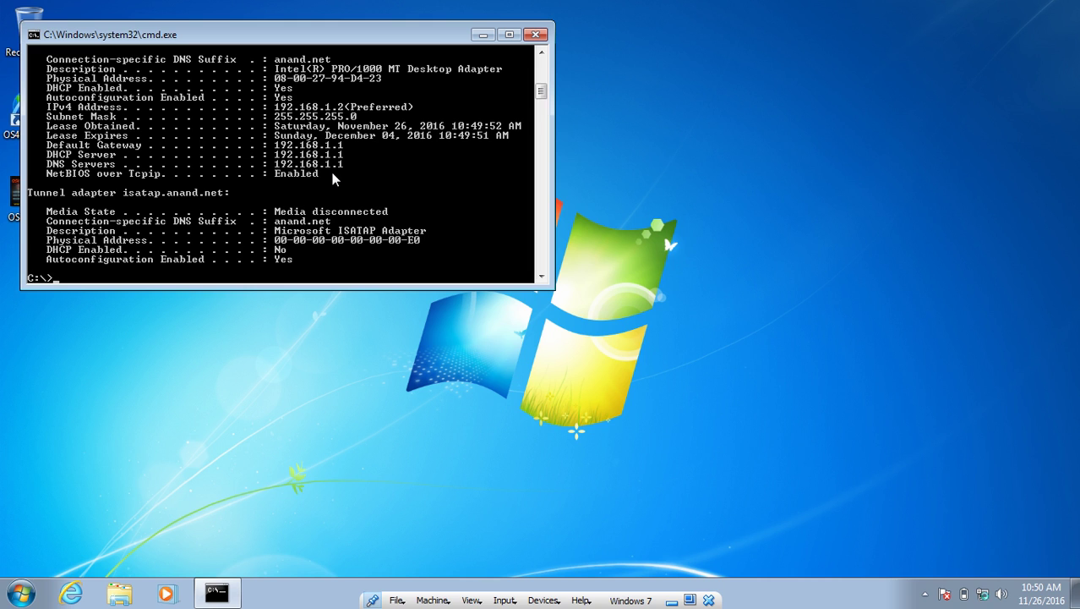
pyautogui.scroll(-3, 333, 178)
pyautogui.scroll(3, 326, 185)
# Step: Release the client's IP address with ipconfig /release and check the configuration again with ipconfig
pyautogui.write('ipconfig /release')
pyautogui.press('Return')
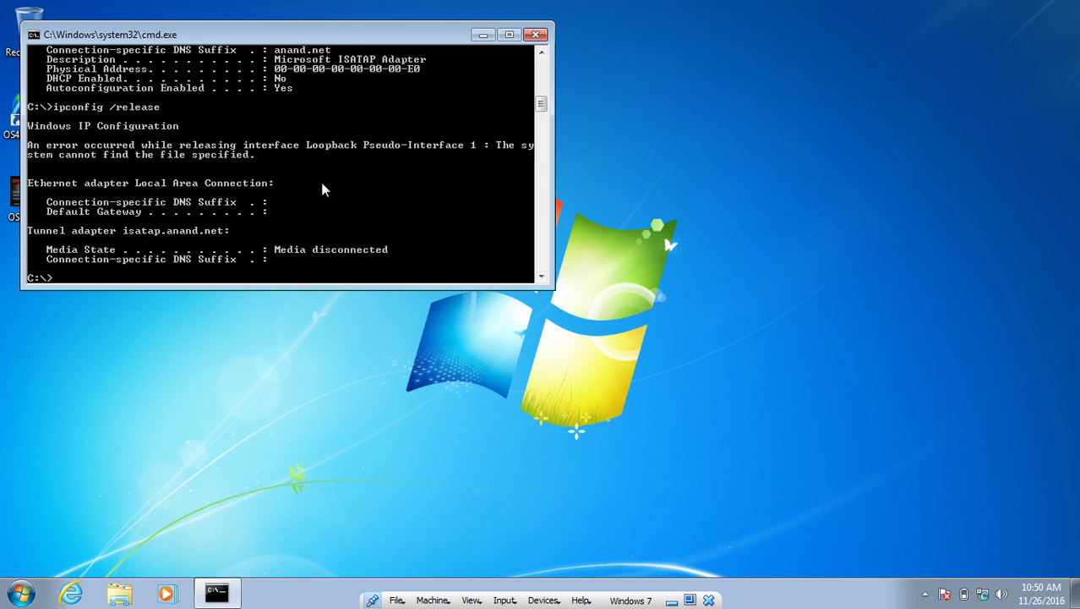
pyautogui.write('ipc')
pyautogui.press('BackSpace')
pyautogui.press('BackSpace')
pyautogui.press('BackSpace')
pyautogui.press('Return')
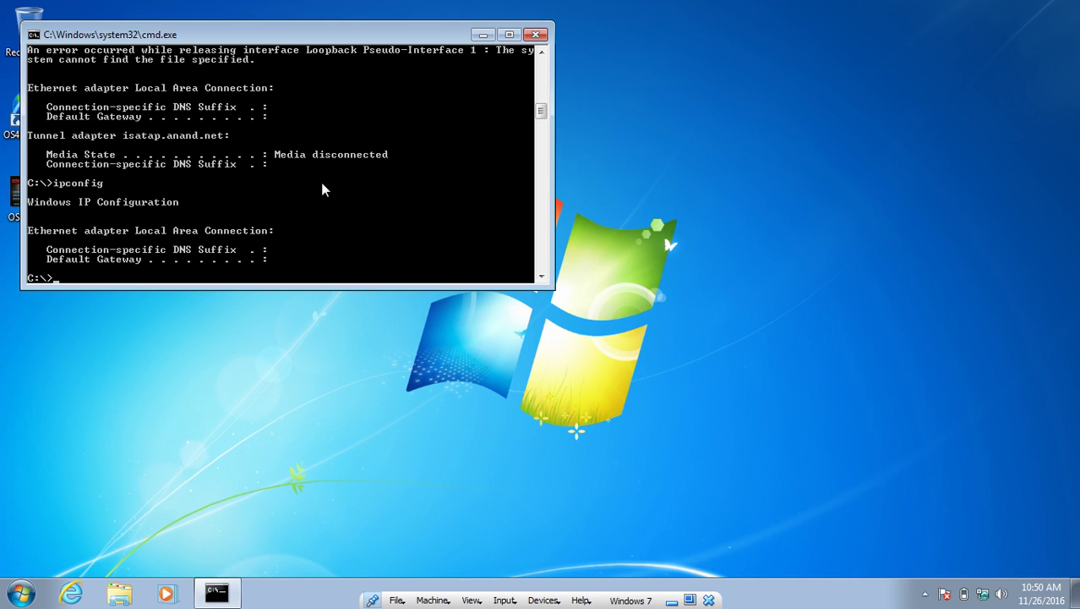
# Step: Renew the client's IP address with ipconfig /renew and list its MAC address with getmac
pyautogui.press('Up')
pyautogui.press('Return')
pyautogui.click(317, 193)
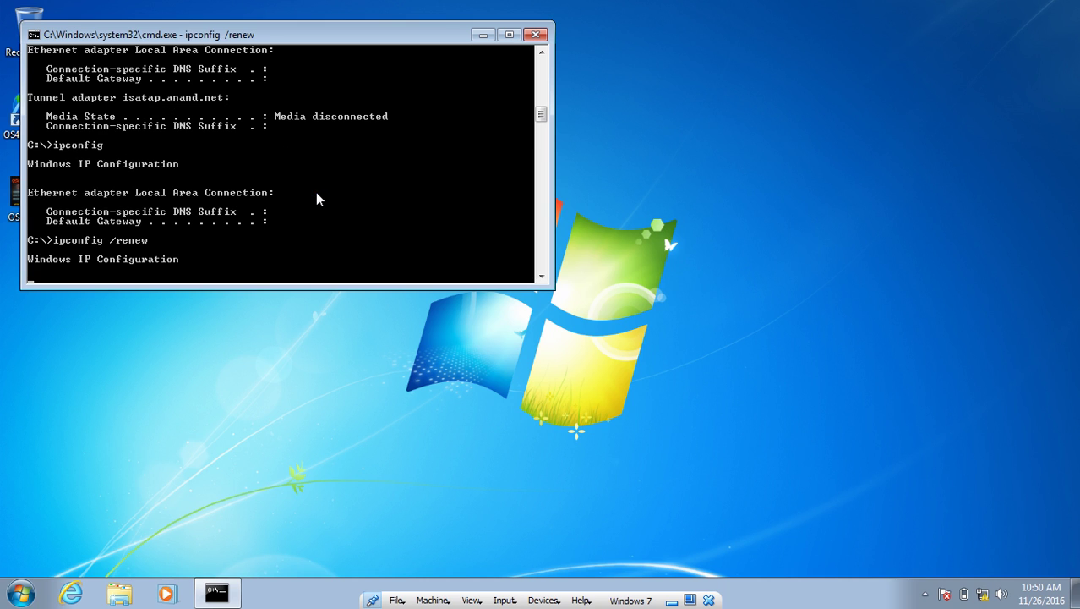
pyautogui.click(323, 193)
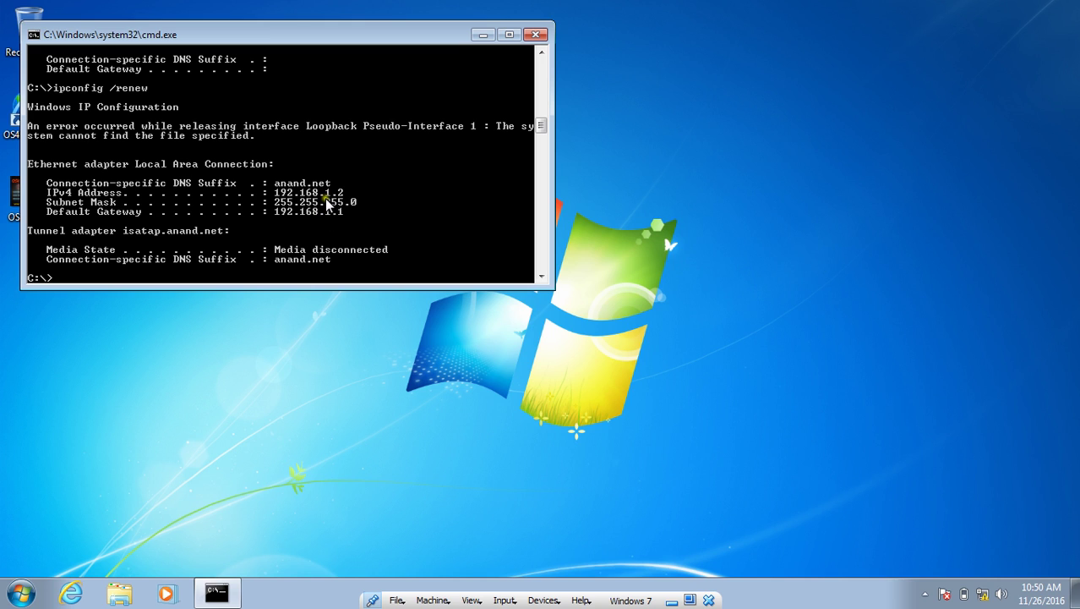
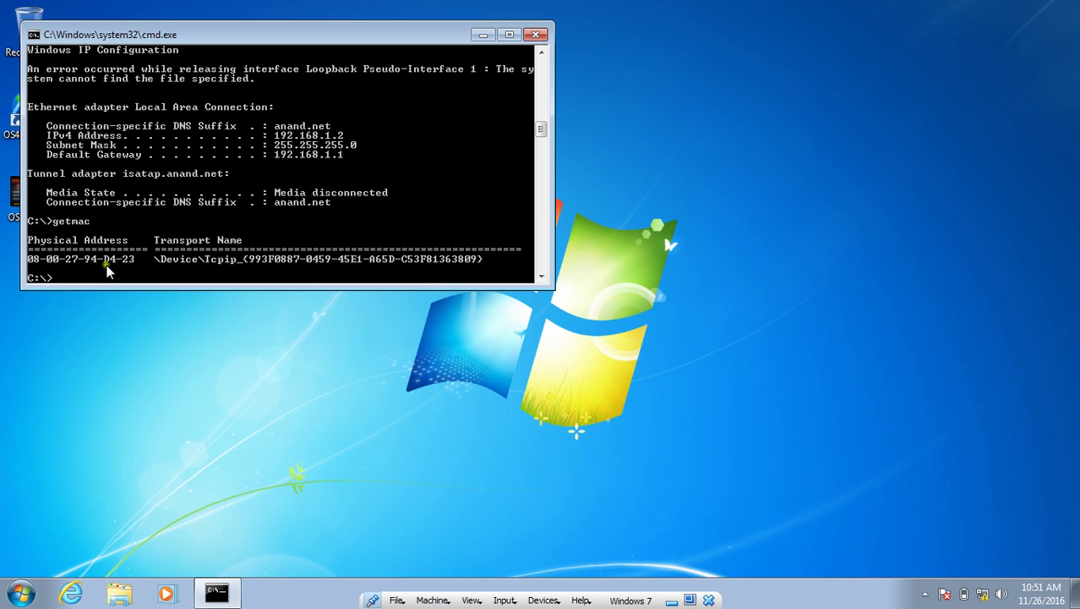
# Step: Switch to the Windows Server 2012 virtual machine, expand the 192.168.1.0 scope and review its address range and lease duration in its properties
pyautogui.click(671, 600)
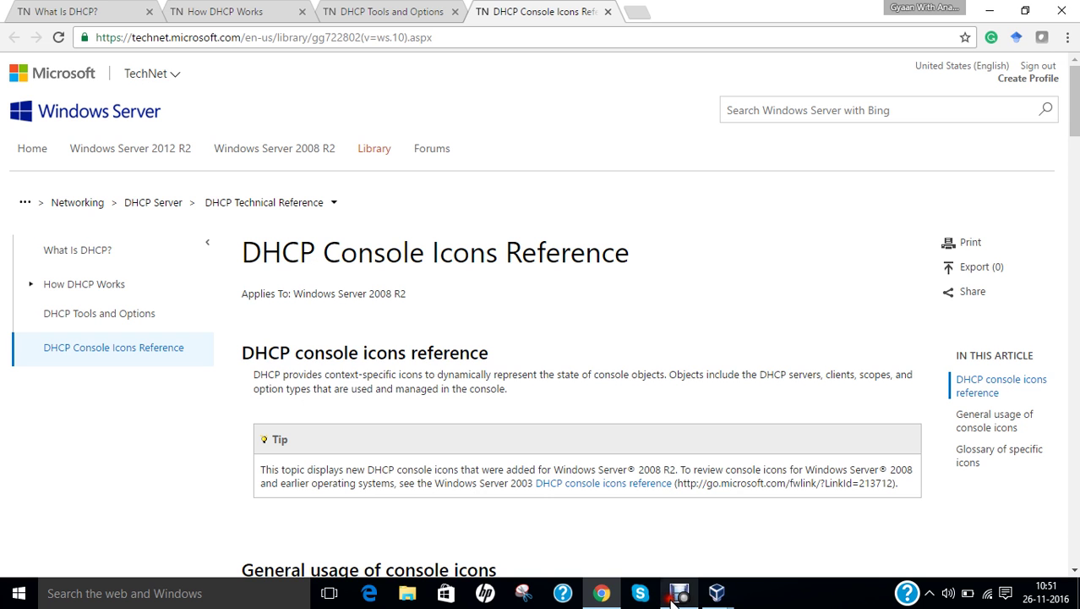
pyautogui.moveTo(679, 596)
pyautogui.click(659, 527)
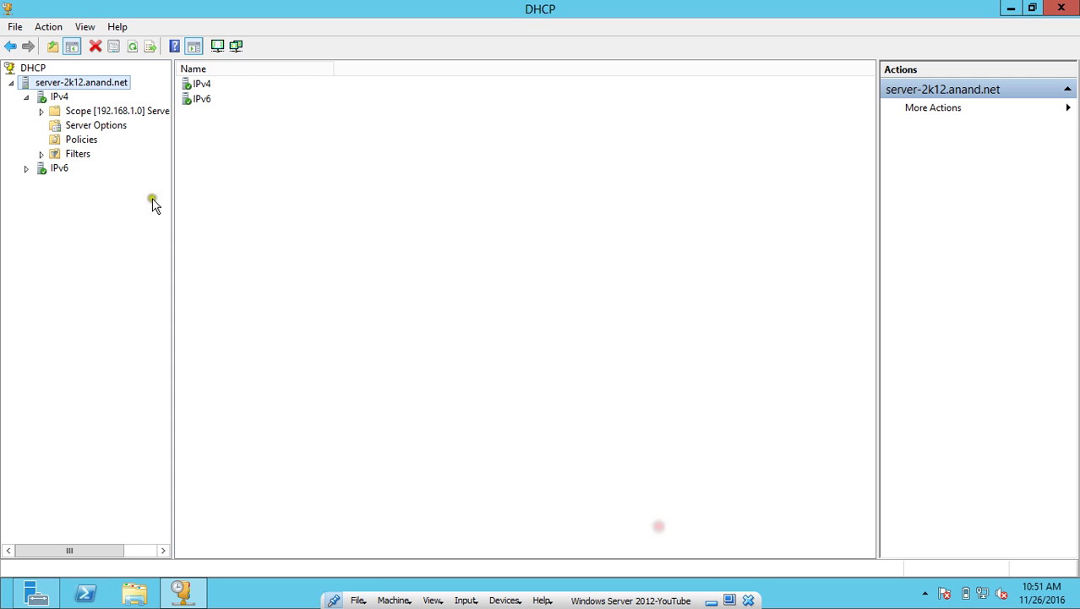
pyautogui.click(41, 111)
pyautogui.rightClick(79, 112)
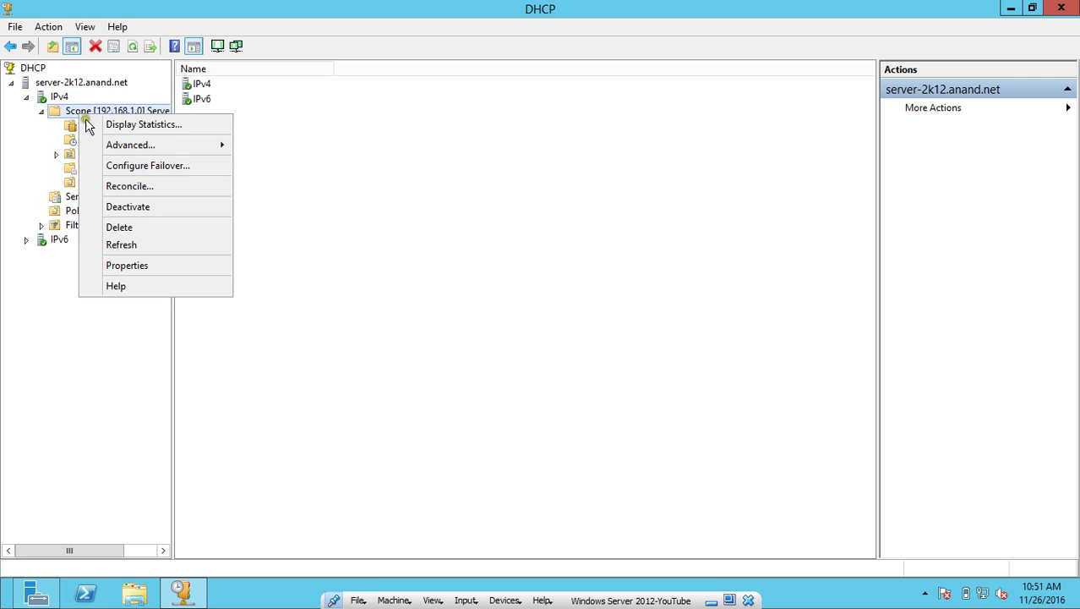
pyautogui.click(142, 266)
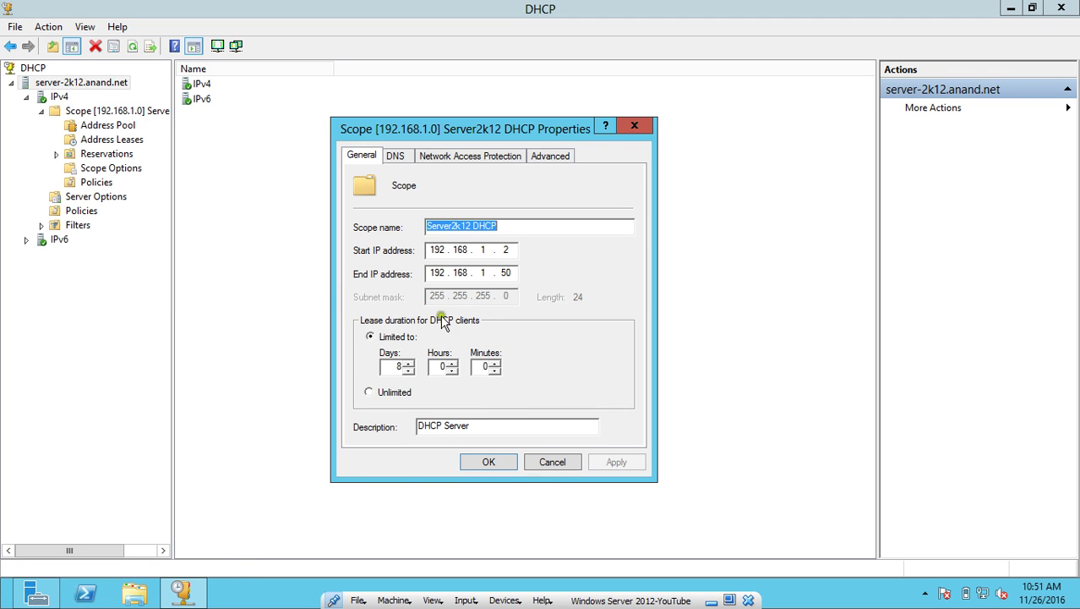
pyautogui.click(553, 462)
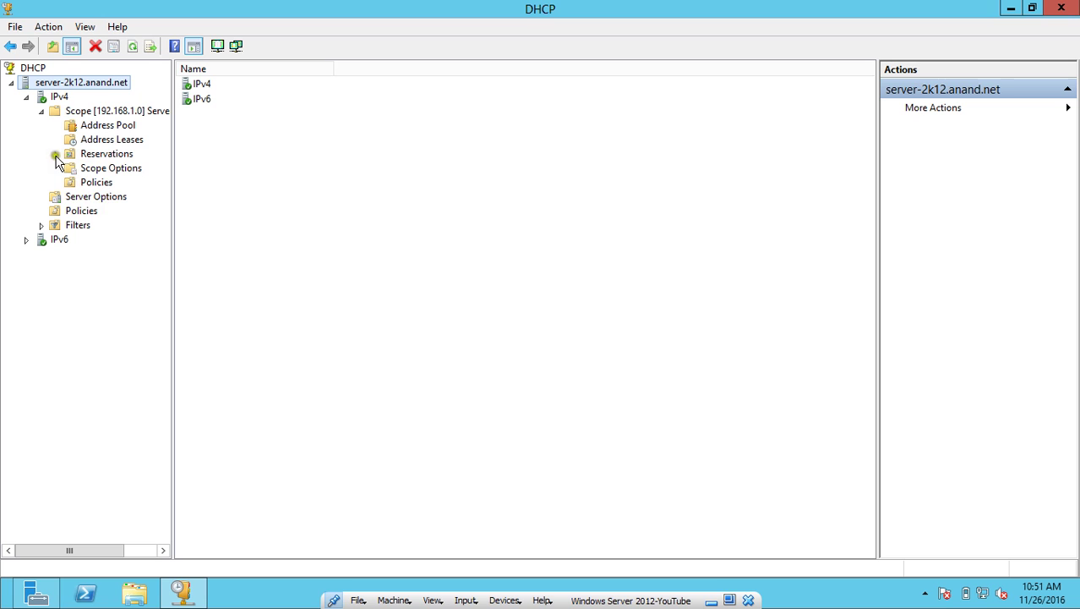
# Step: Start a new reservation in the scope named Client Computer with the IP address 192.168.1.46
pyautogui.click(95, 158)
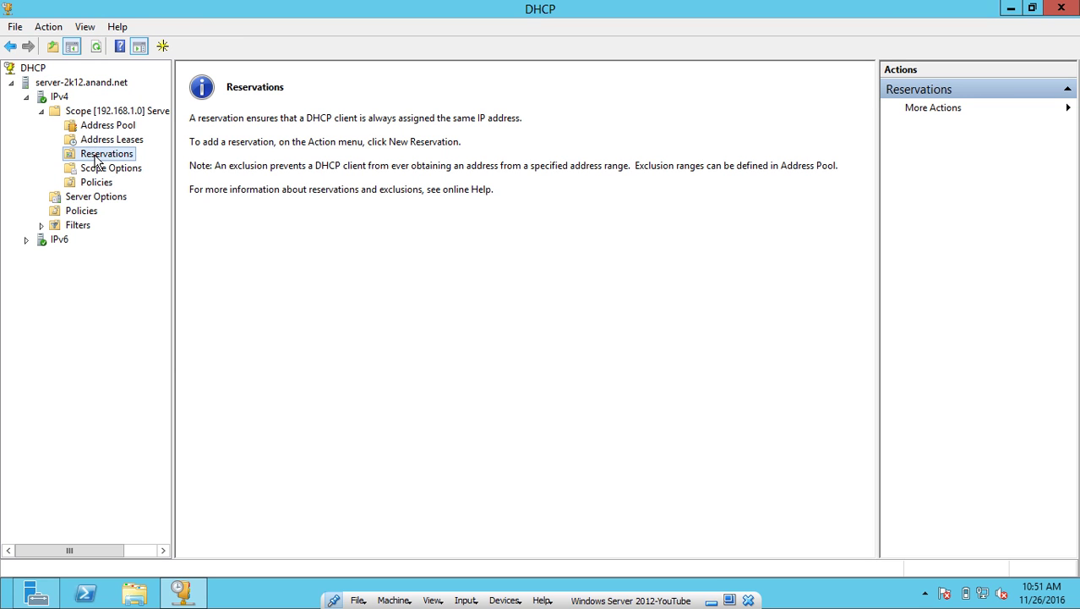
pyautogui.rightClick(95, 157)
pyautogui.click(129, 165)
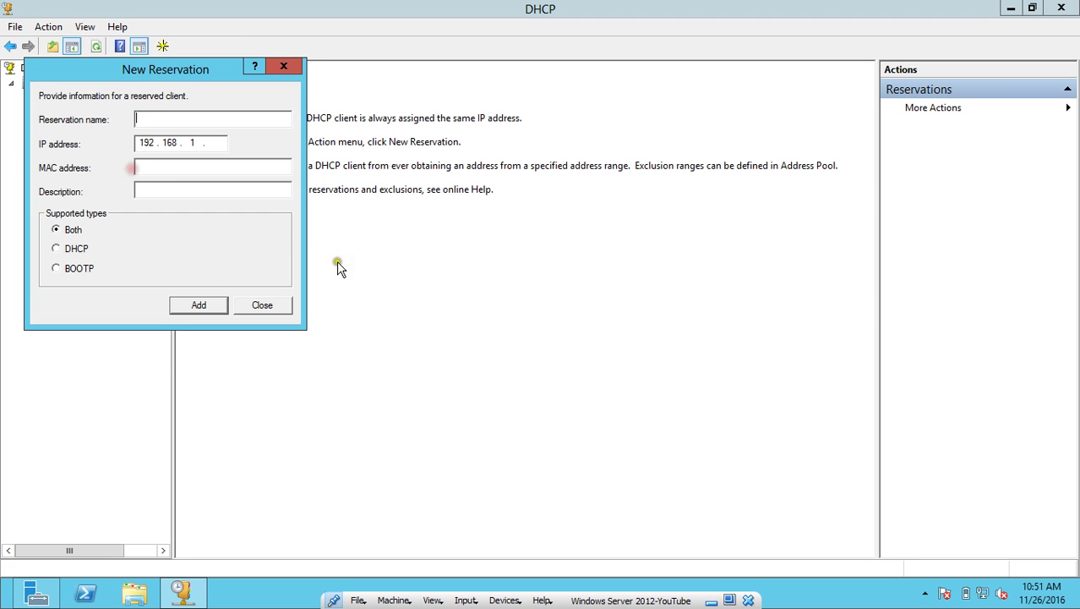
pyautogui.write('Client Computer')
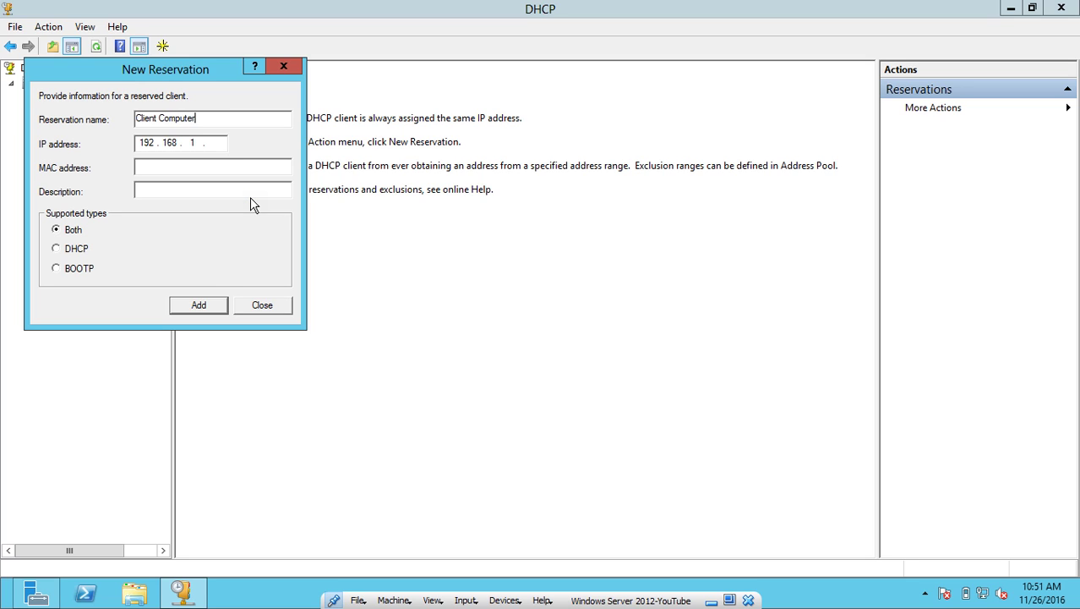
pyautogui.press('Tab')
pyautogui.click(209, 144)
pyautogui.write('46')
pyautogui.click(204, 167)
# Step: Take the server machine out of full screen, look up the client's MAC address on Windows 7, and enter its first digits, 0800, in the reservation
pyautogui.click(730, 600)
pyautogui.click(728, 598)
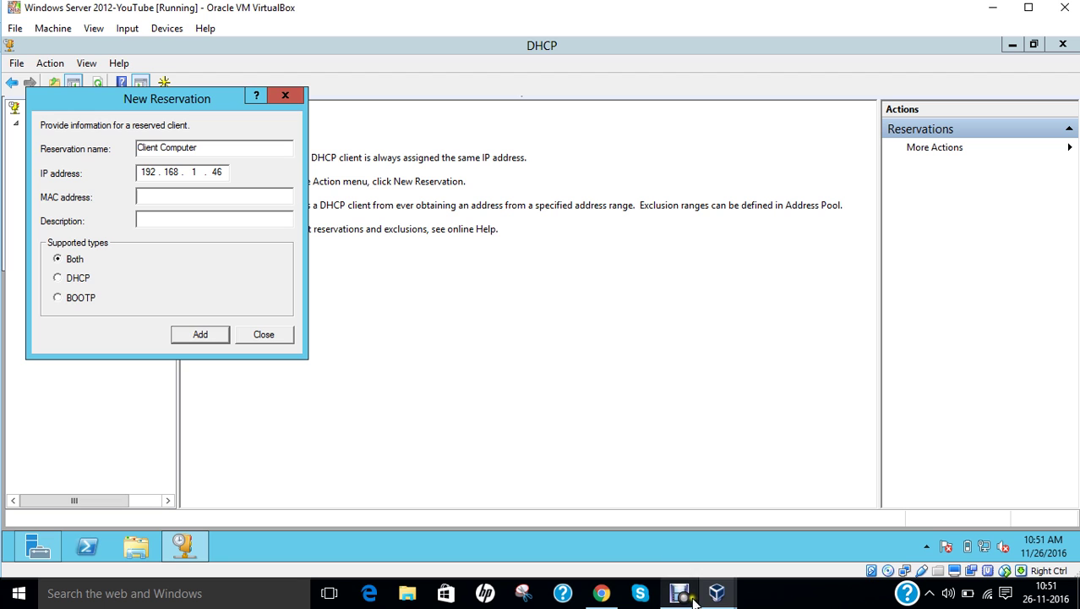
pyautogui.moveTo(717, 592)
pyautogui.click(699, 538)
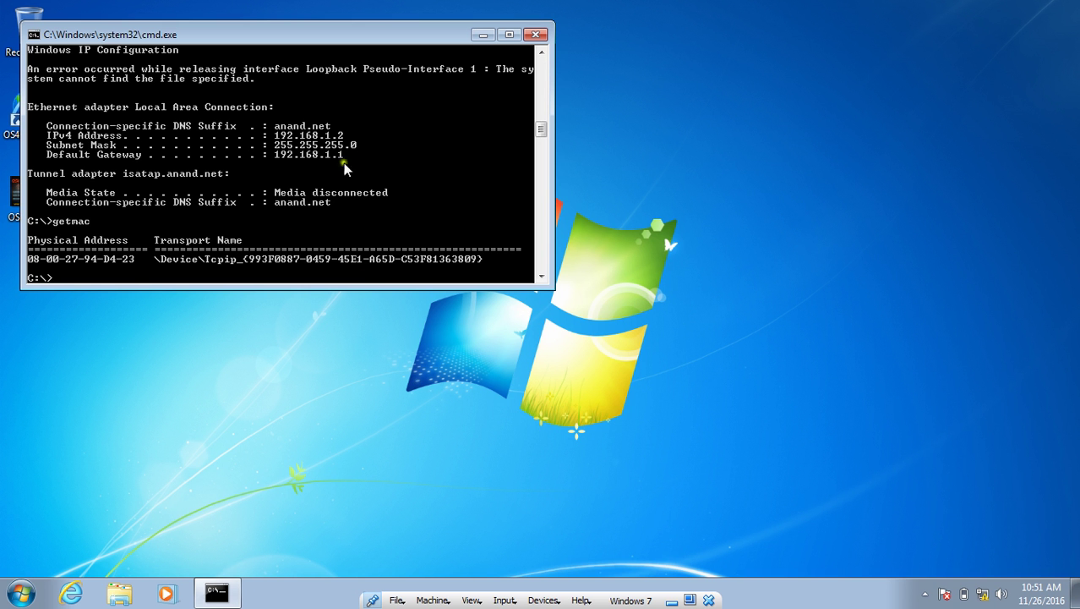
pyautogui.click(671, 600)
pyautogui.write('00')
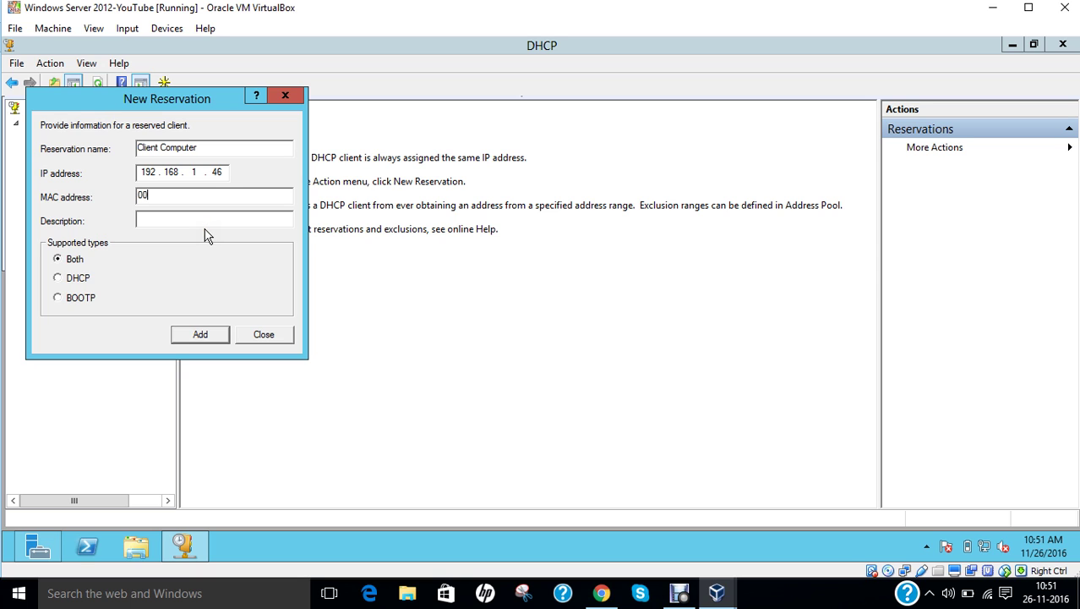
pyautogui.press('BackSpace')
pyautogui.write('8')
# Step: Check the MAC address on the Windows 7 client and complete the reservation's MAC address as 08002794D423
pyautogui.click(715, 591)
pyautogui.moveTo(721, 596)
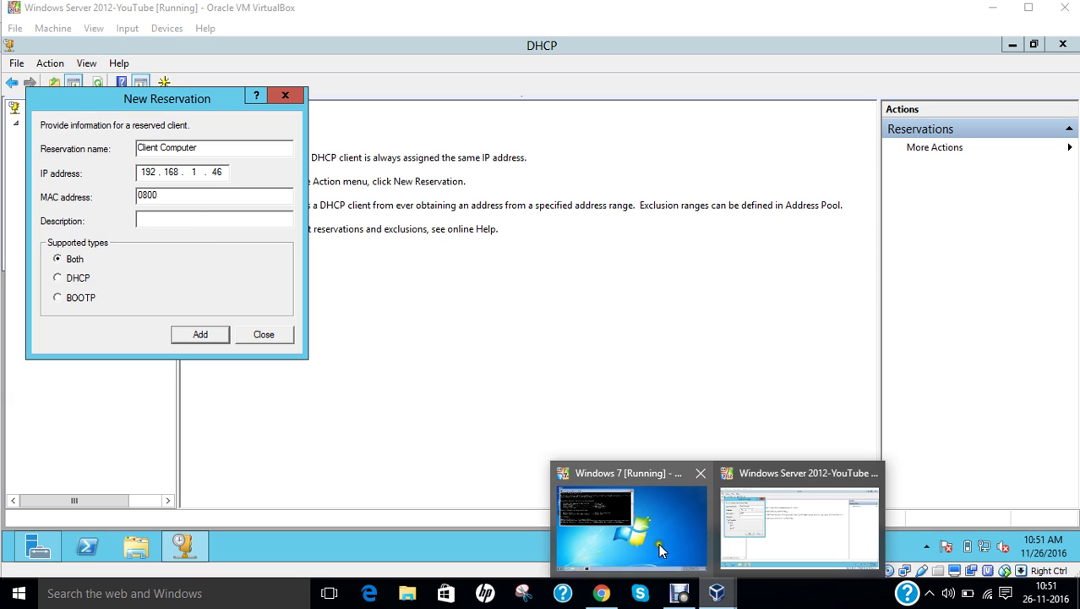
pyautogui.click(658, 543)
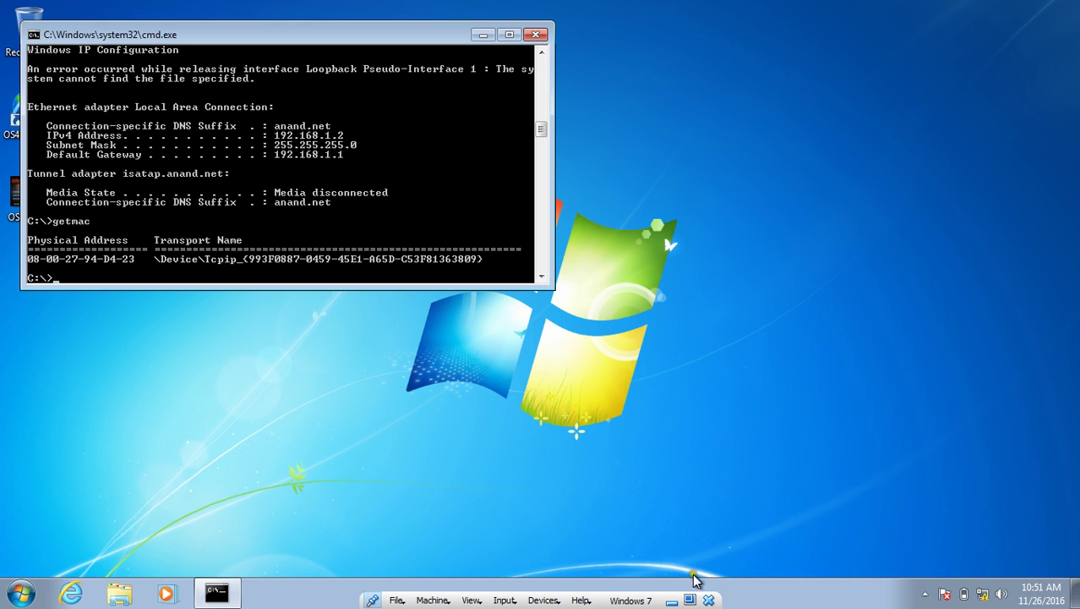
pyautogui.click(671, 600)
pyautogui.write('2794')
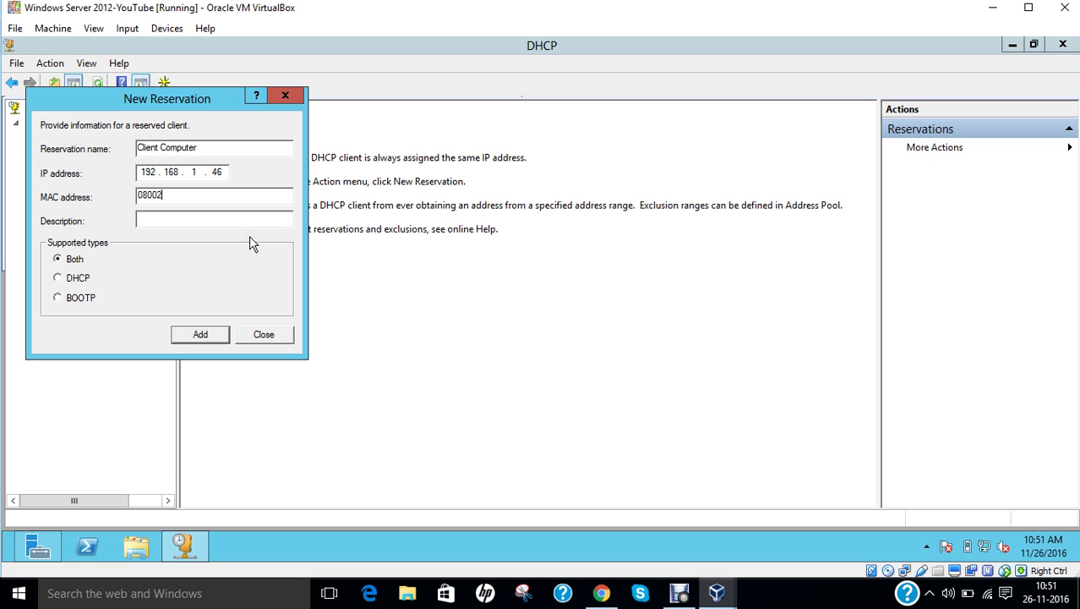
pyautogui.moveTo(717, 593)
pyautogui.click(626, 544)
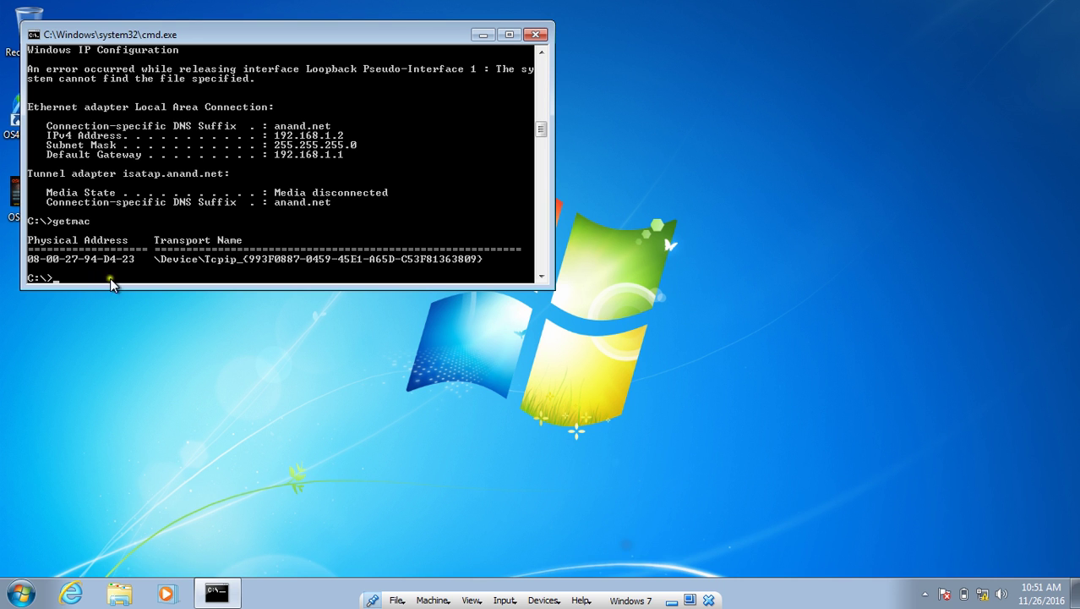
pyautogui.click(671, 600)
pyautogui.write('D')
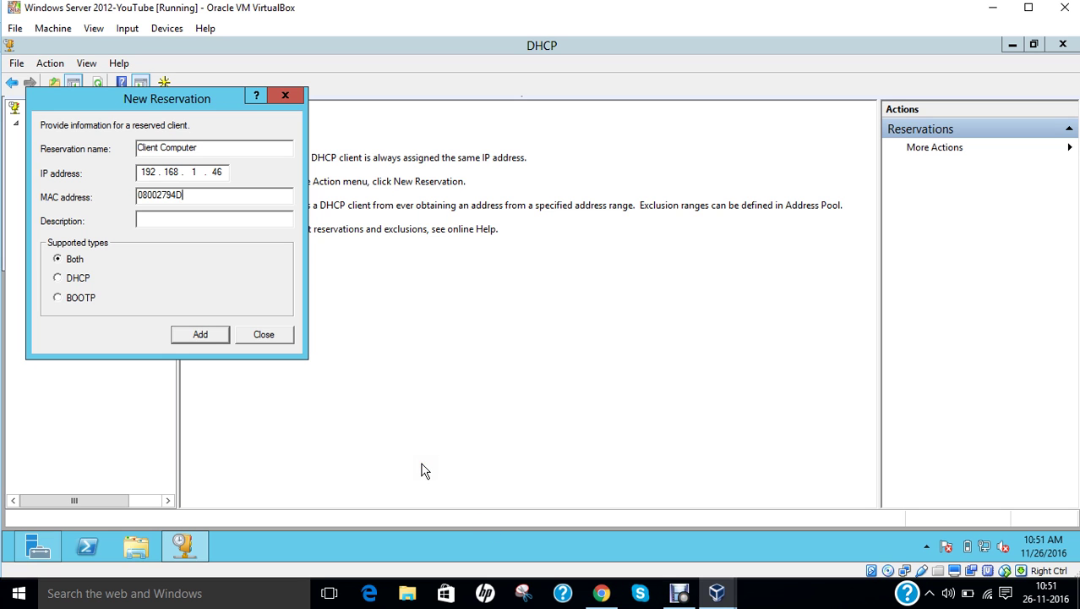
pyautogui.write('423')
# Step: Add the Client Computer reservation, close the New Reservation dialog and refresh the IPv4 node
pyautogui.click(199, 336)
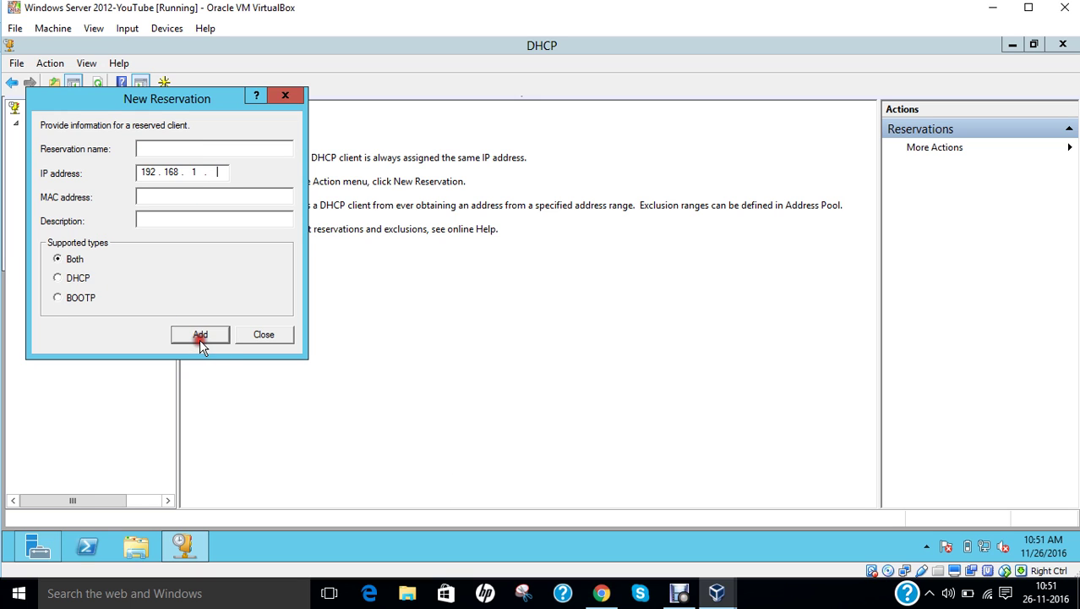
pyautogui.click(263, 334)
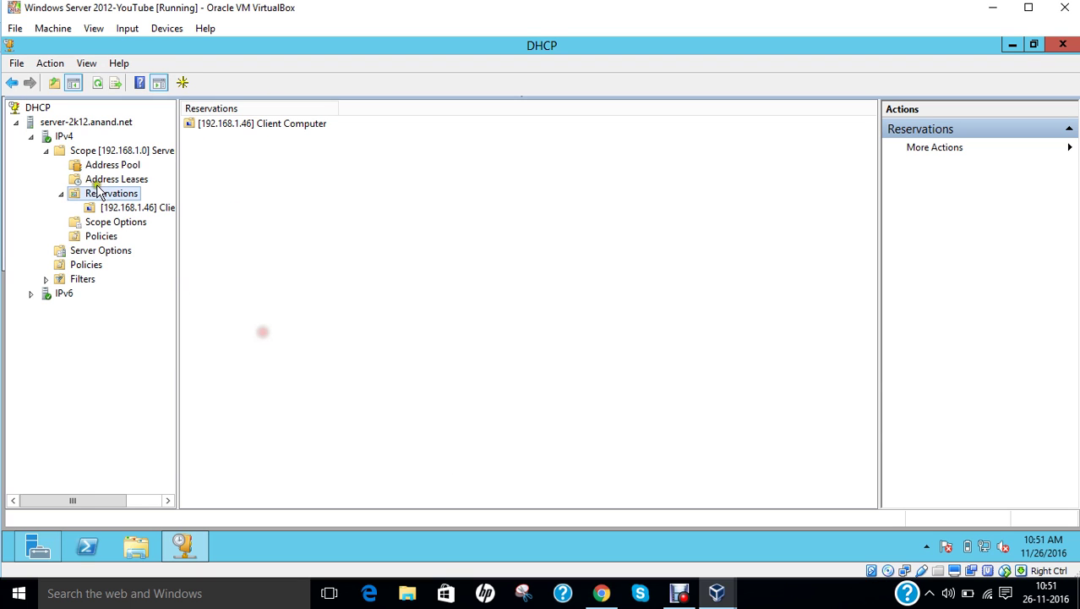
pyautogui.rightClick(57, 137)
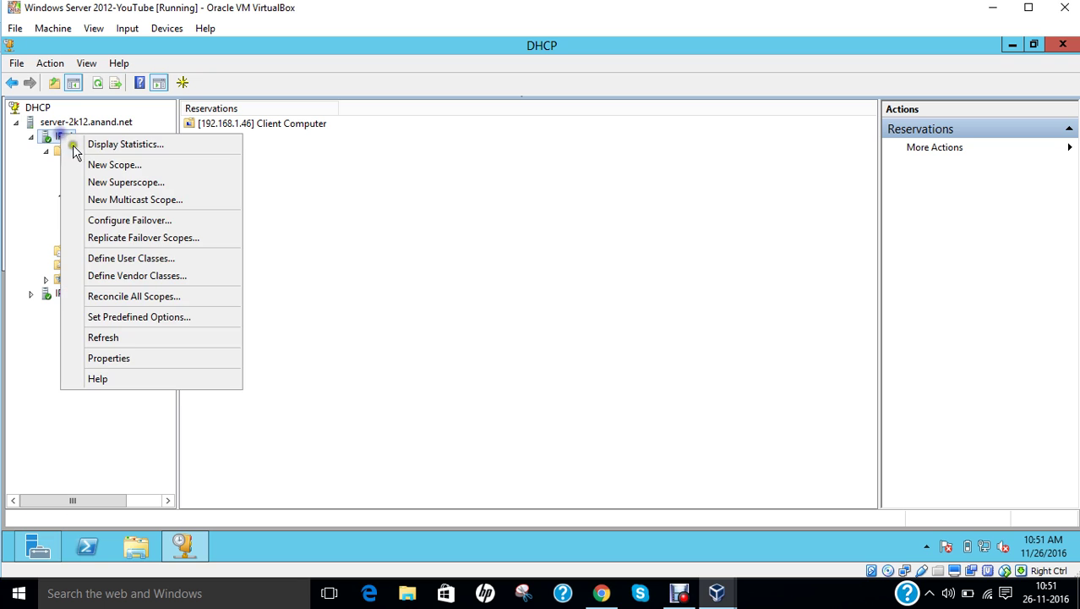
pyautogui.click(112, 339)
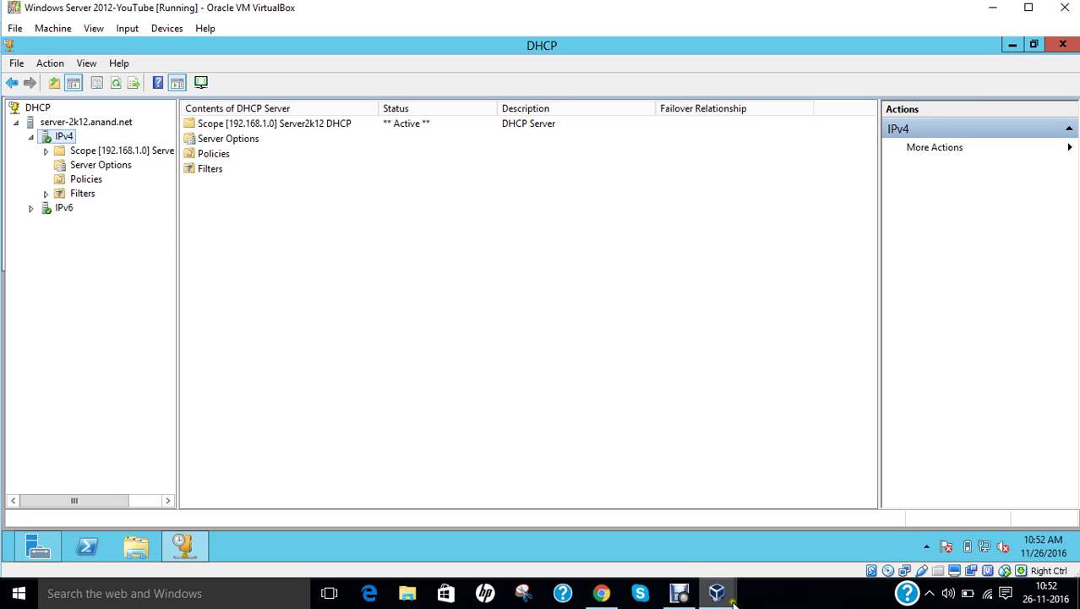
# Step: Switch to the Windows 7 virtual machine and run ipconfig /release and ipconfig /renew to request a fresh address
pyautogui.moveTo(716, 593)
pyautogui.click(659, 531)
pyautogui.click(320, 237)
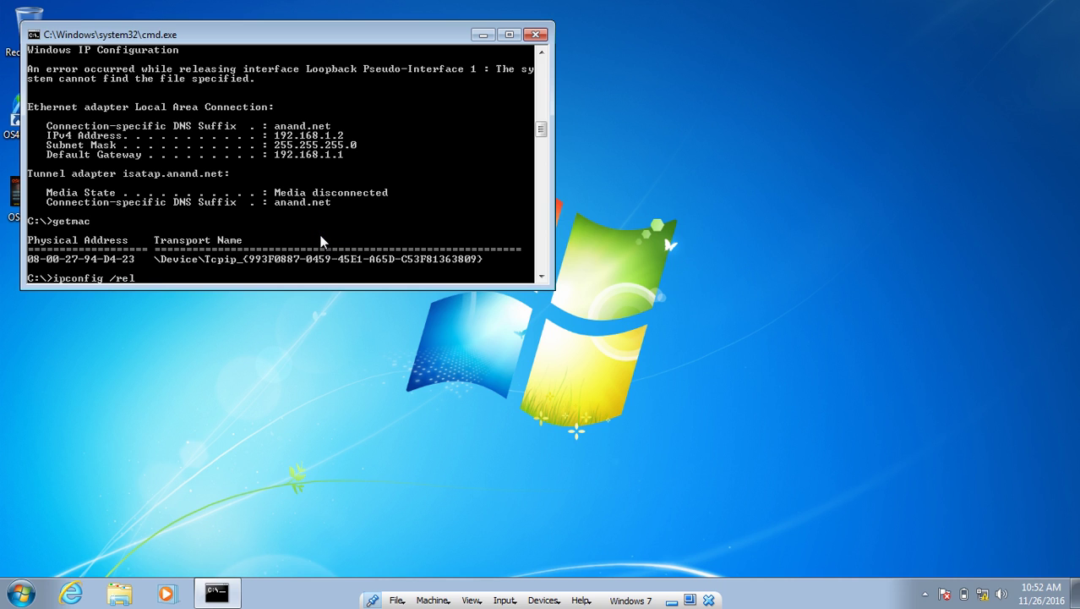
pyautogui.write('ipconfig /release')
pyautogui.press('Return')
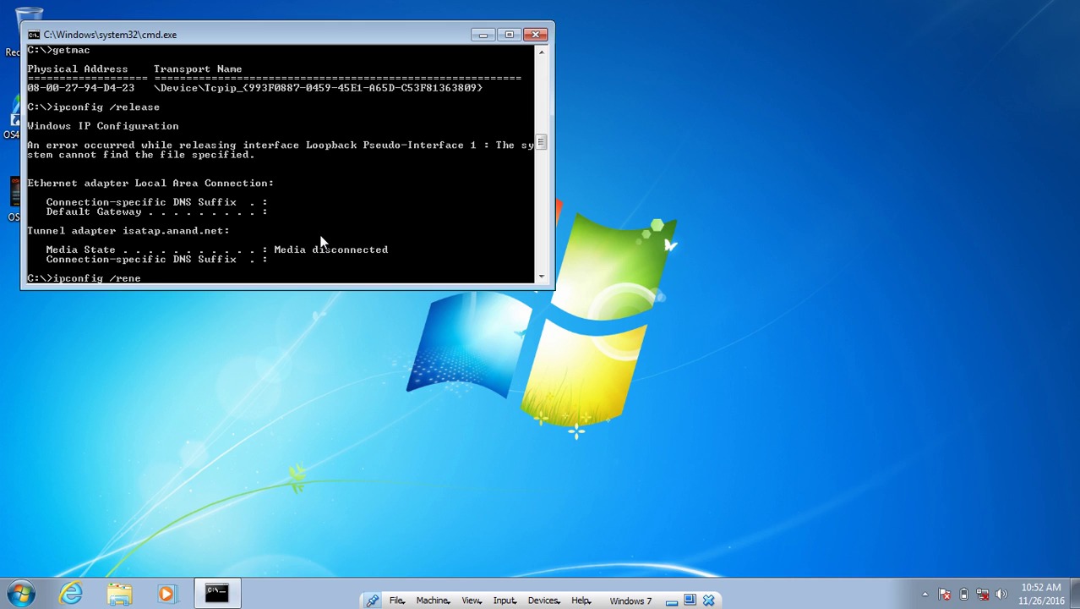
pyautogui.write('ipconfig /renew')
pyautogui.press('Return')
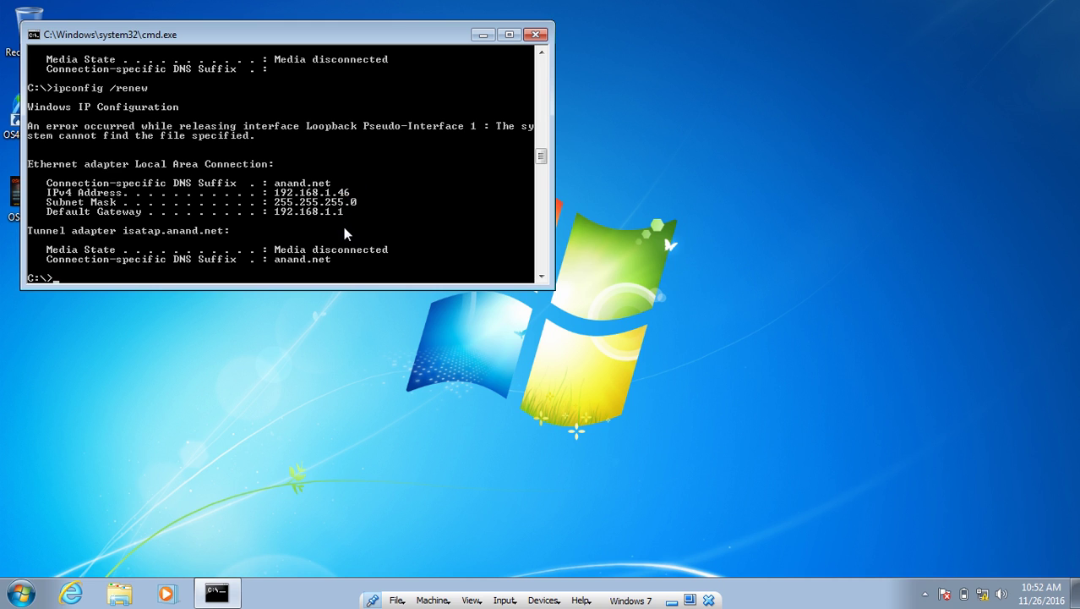
# Step: Return to the DHCP console on the Windows Server 2012 virtual machine
pyautogui.click(672, 600)
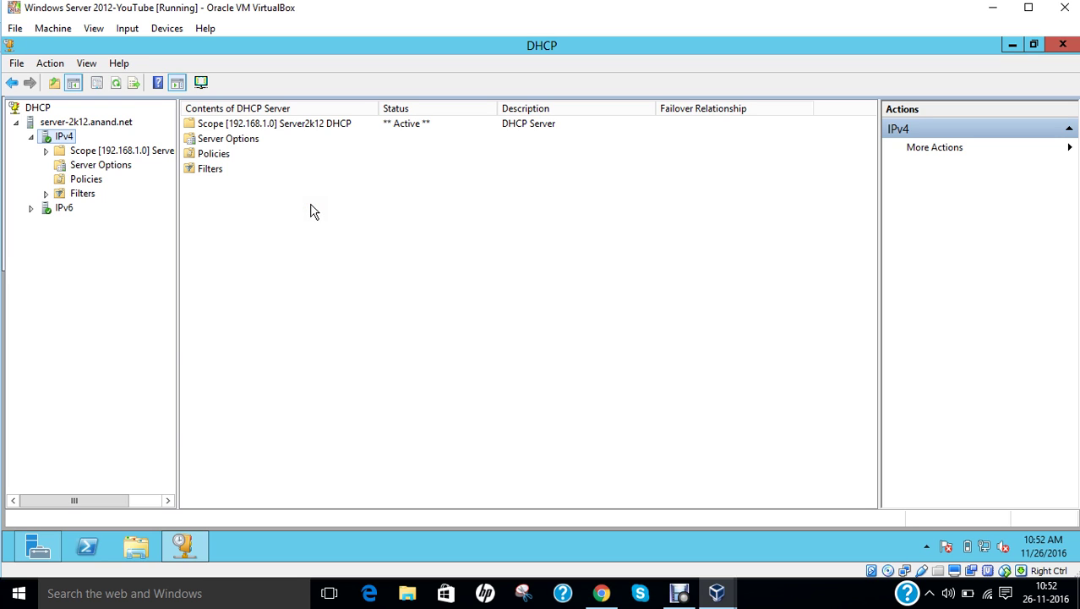
pyautogui.click(278, 220)
pyautogui.click(781, 597)
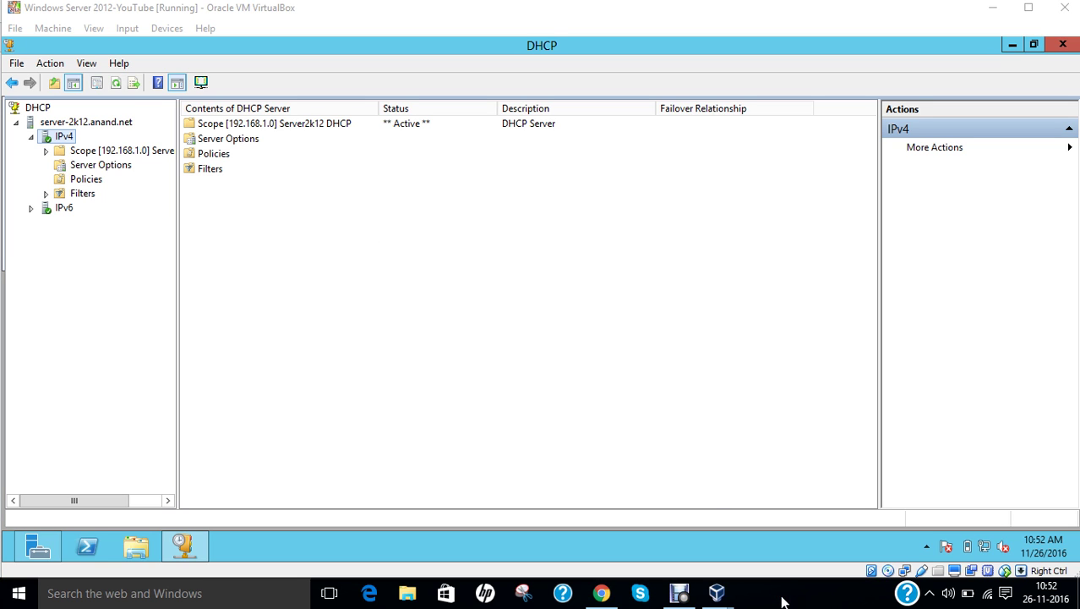